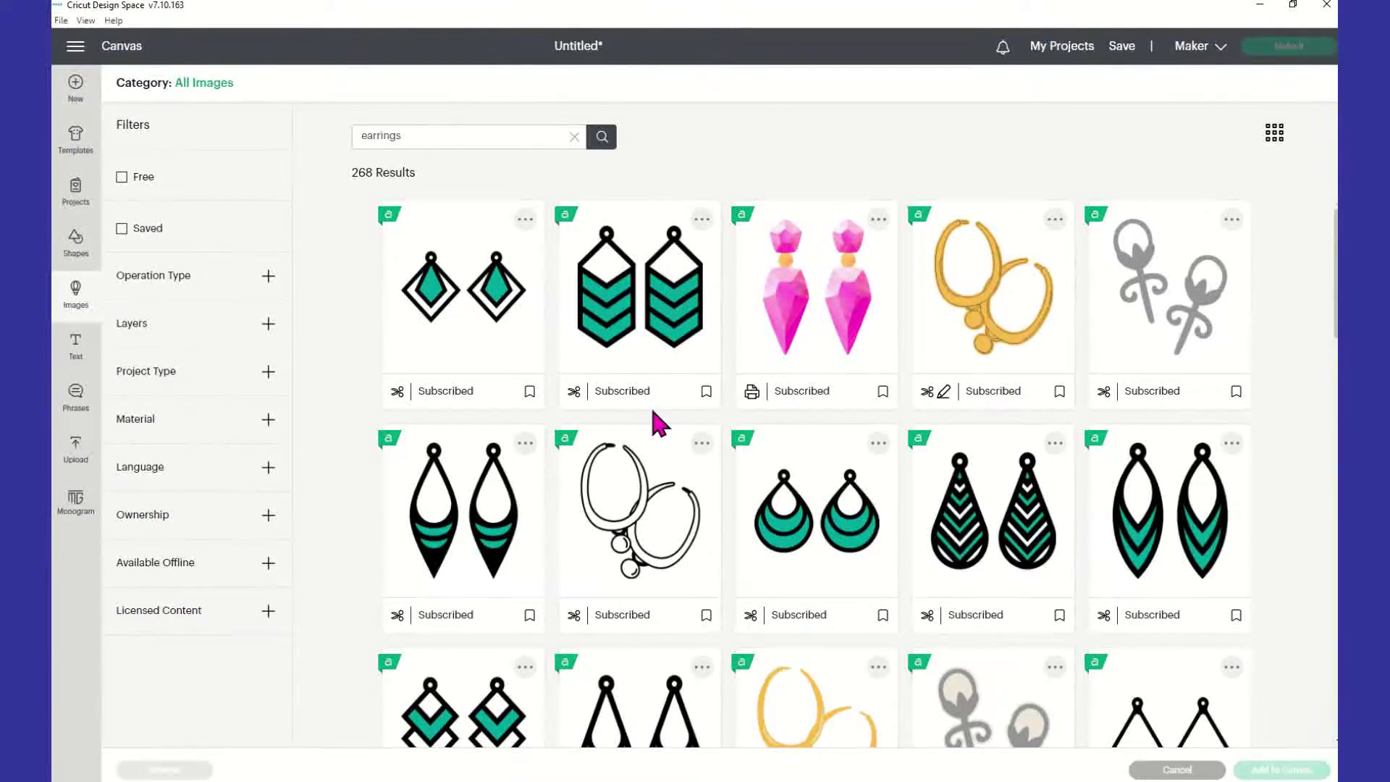
Step: Browse the earring image results for a design with a suitable cut-out pattern
{"action": "scroll", "coordinate": [655, 415], "scroll_direction": "down", "scroll_amount": 2}
{"action": "scroll", "coordinate": [667, 420], "scroll_direction": "down", "scroll_amount": 10}
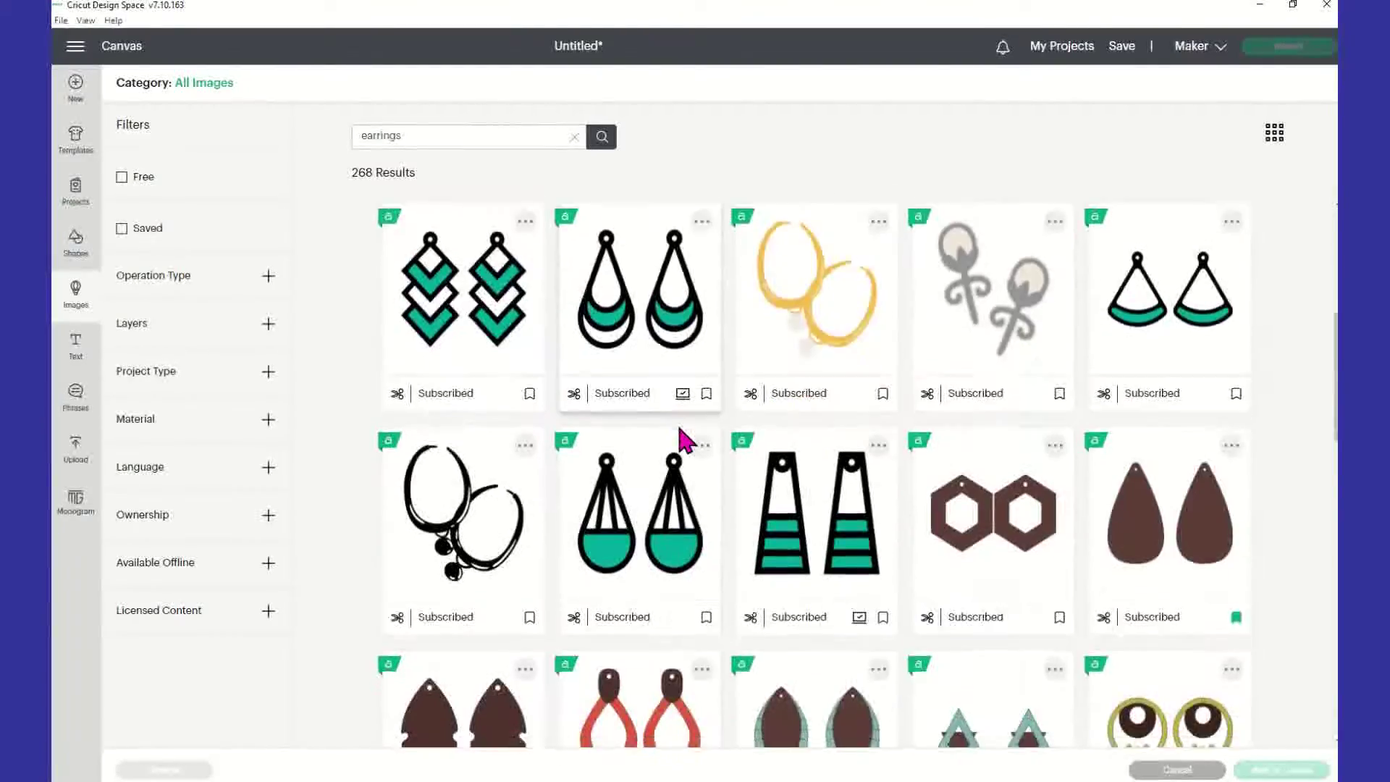
{"action": "scroll", "coordinate": [684, 438], "scroll_direction": "down", "scroll_amount": 6}
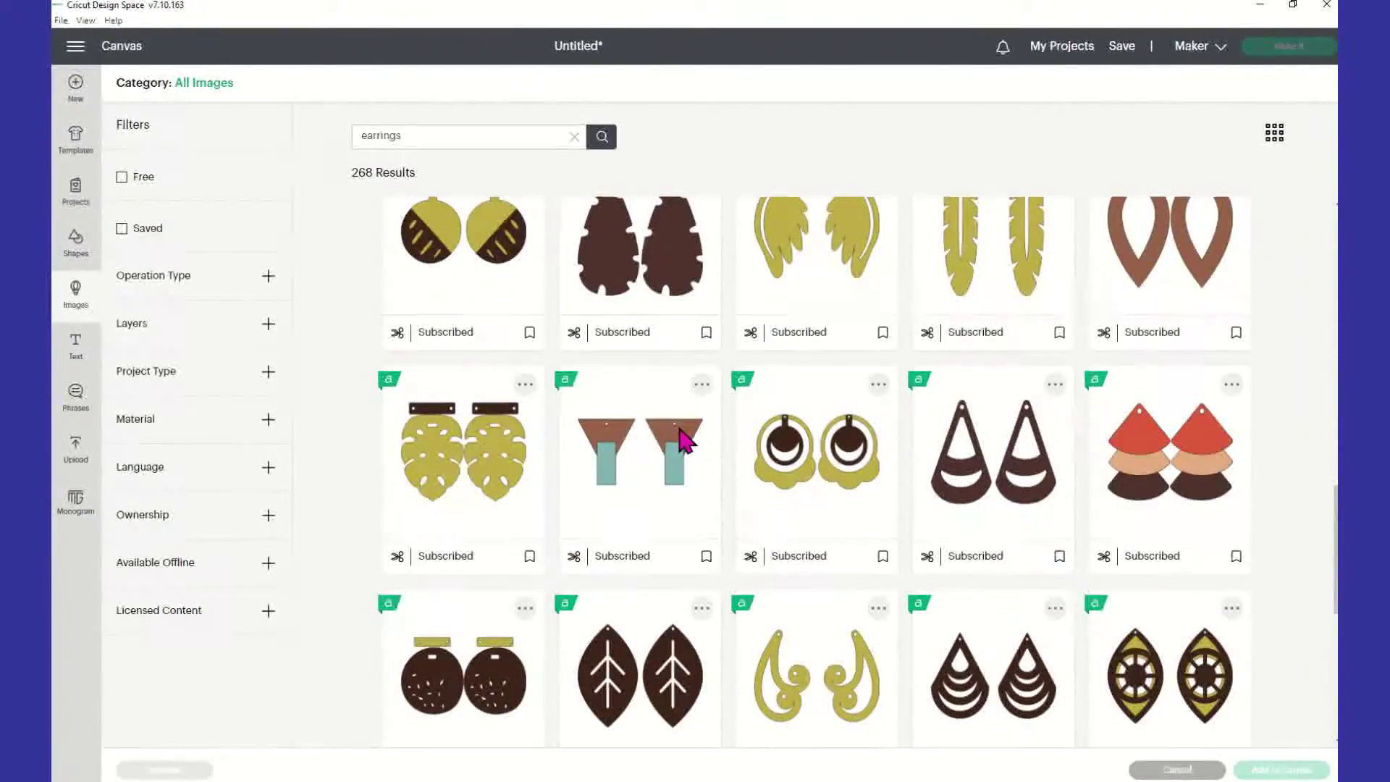
{"action": "scroll", "coordinate": [684, 439], "scroll_direction": "down", "scroll_amount": 2}
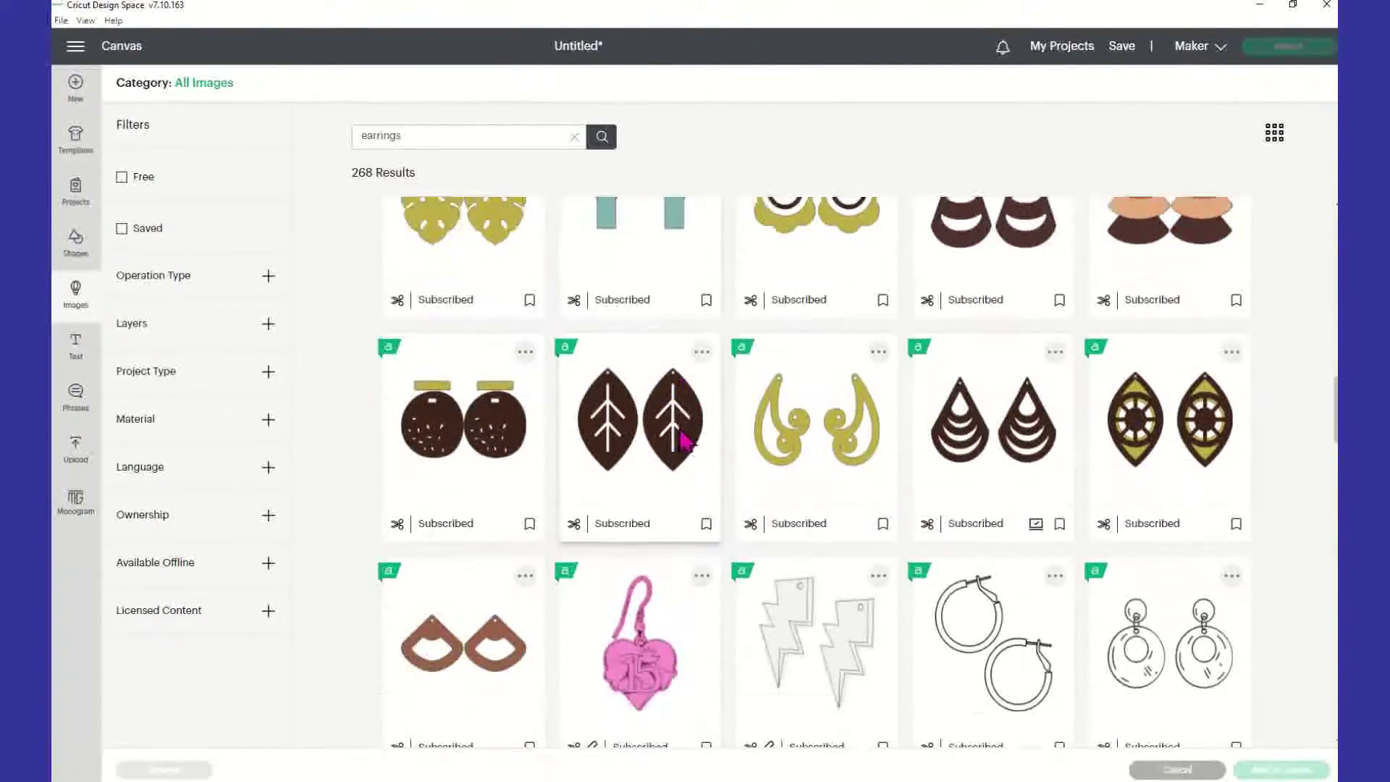
{"action": "scroll", "coordinate": [685, 439], "scroll_direction": "down", "scroll_amount": 9}
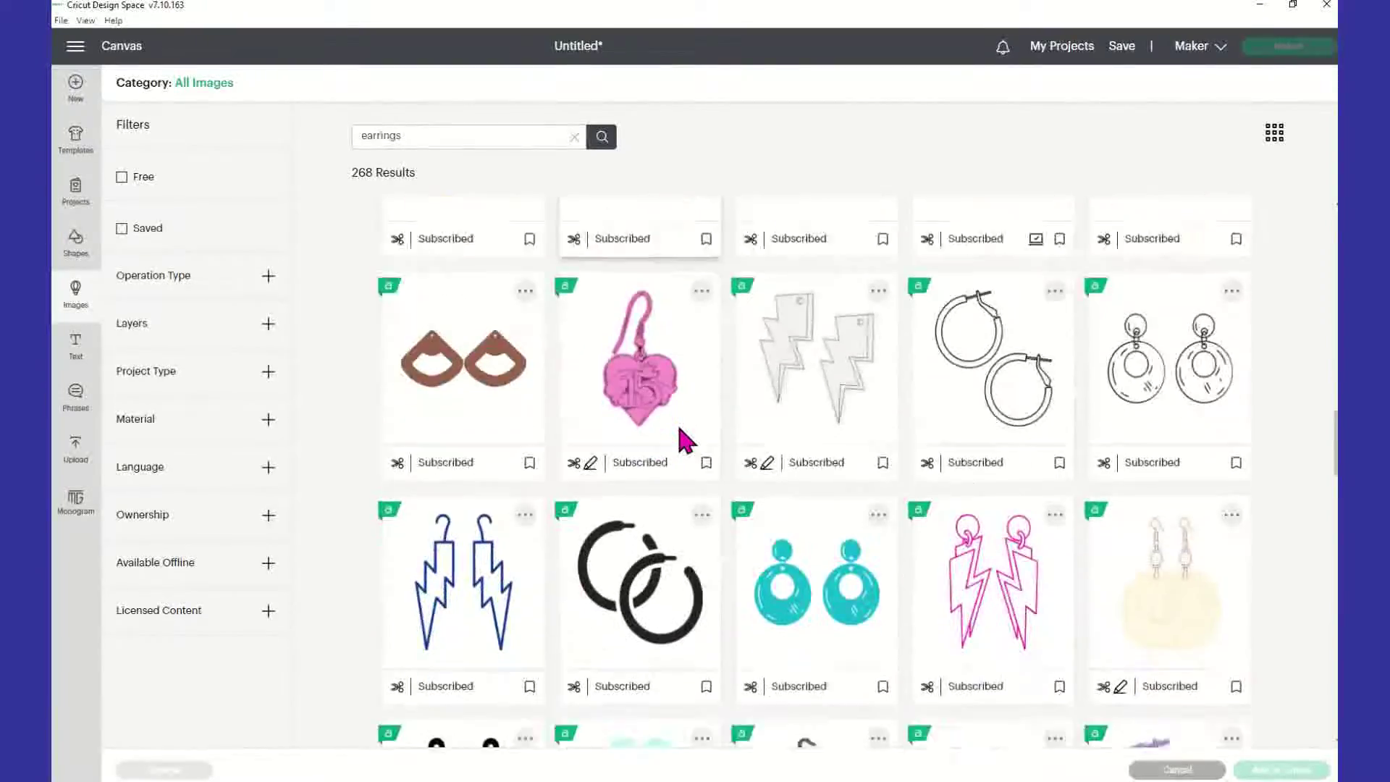
{"action": "scroll", "coordinate": [685, 438], "scroll_direction": "down", "scroll_amount": 10}
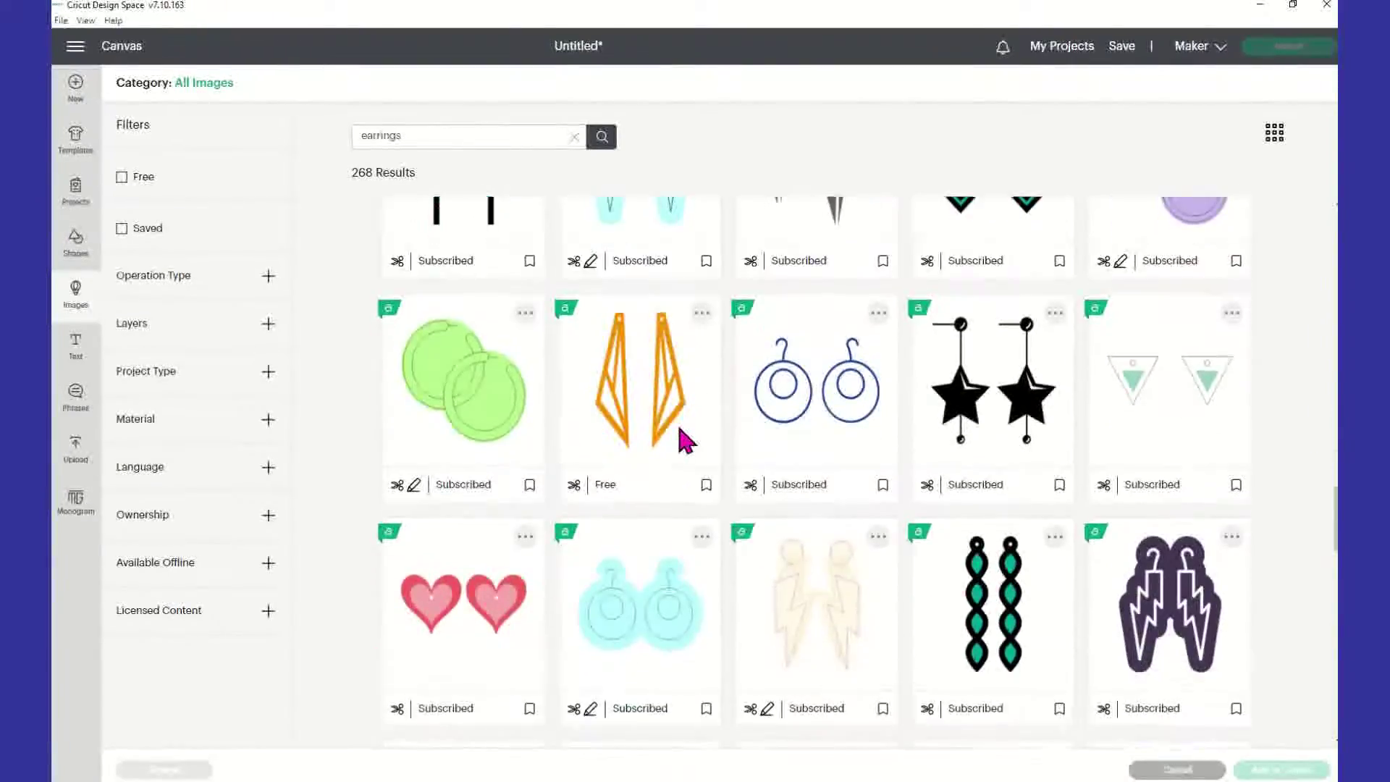
{"action": "scroll", "coordinate": [684, 438], "scroll_direction": "down", "scroll_amount": 13}
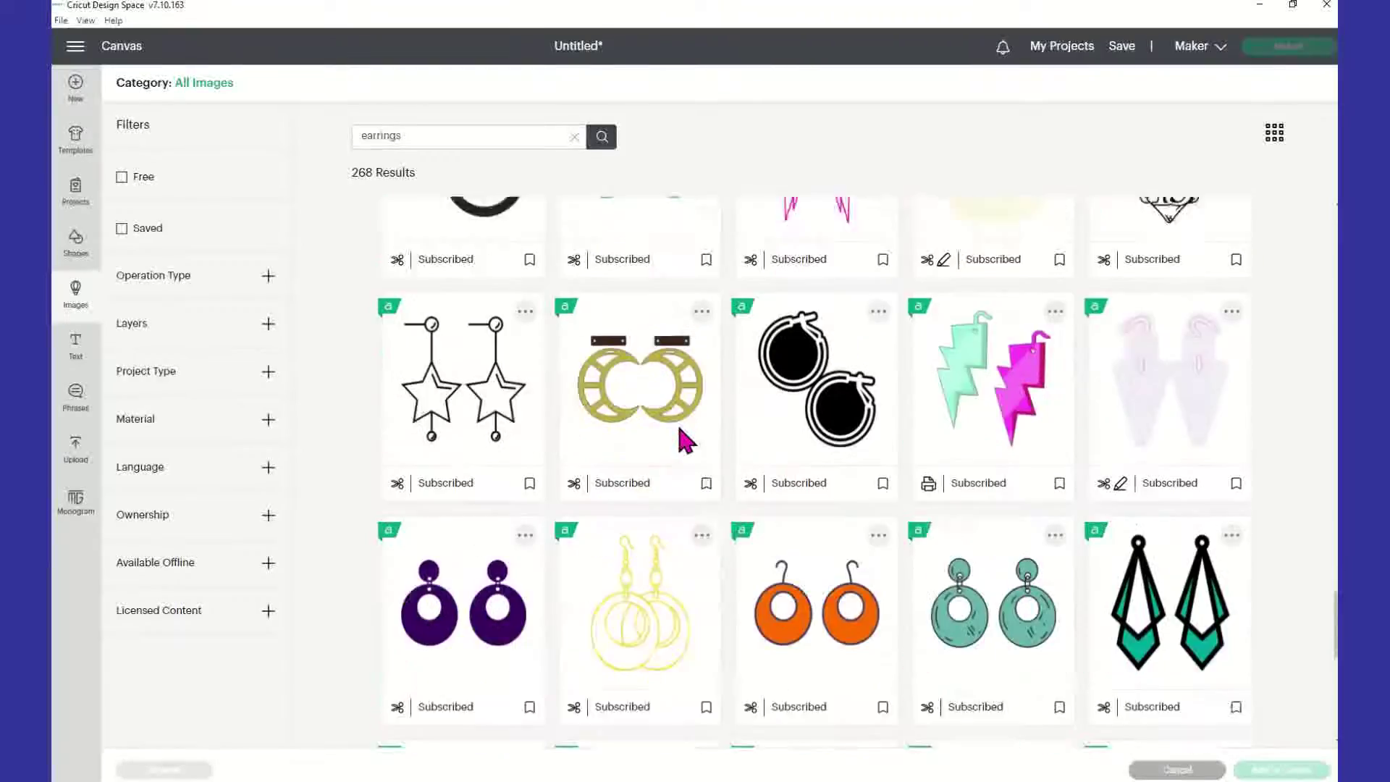
{"action": "scroll", "coordinate": [684, 438], "scroll_direction": "up", "scroll_amount": 2}
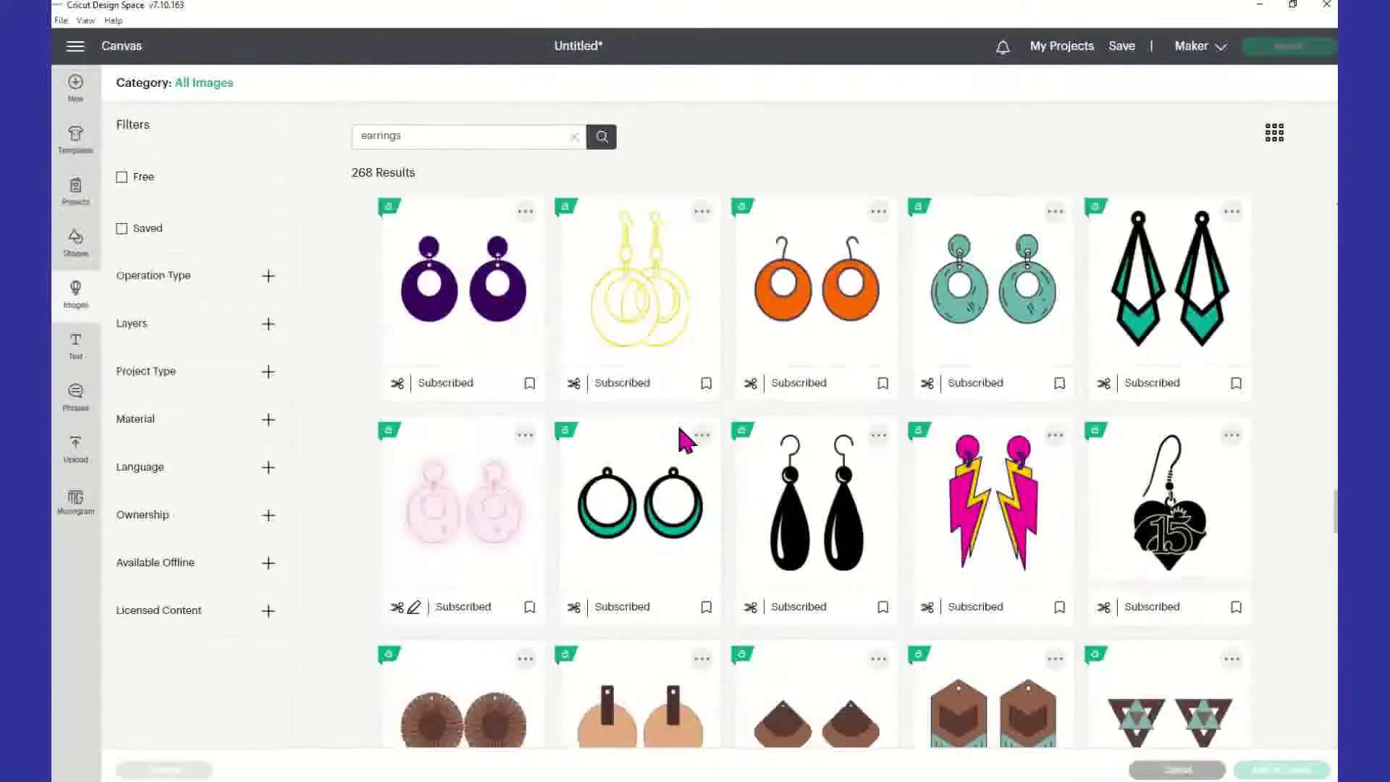
{"action": "scroll", "coordinate": [684, 439], "scroll_direction": "down", "scroll_amount": 4}
{"action": "scroll", "coordinate": [684, 439], "scroll_direction": "down", "scroll_amount": 8}
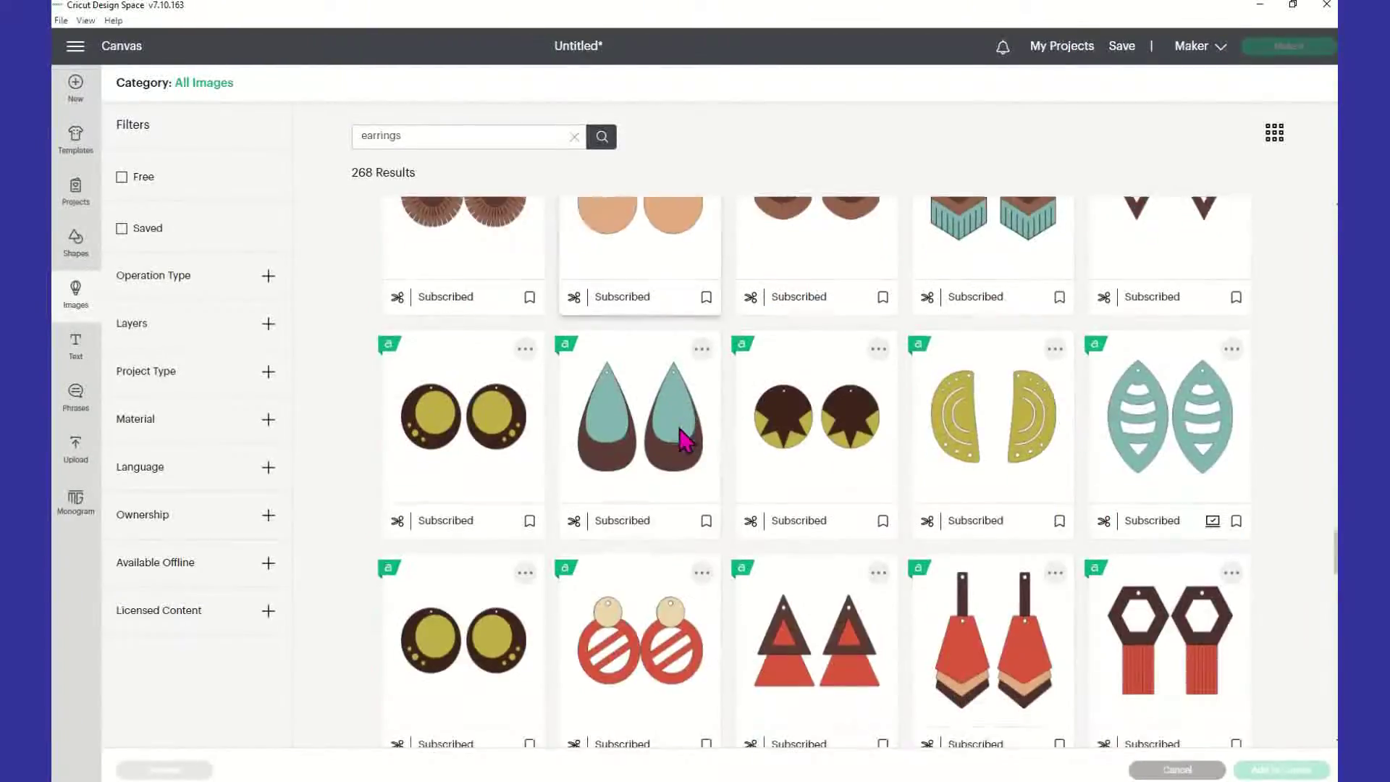
{"action": "scroll", "coordinate": [685, 438], "scroll_direction": "down", "scroll_amount": 10}
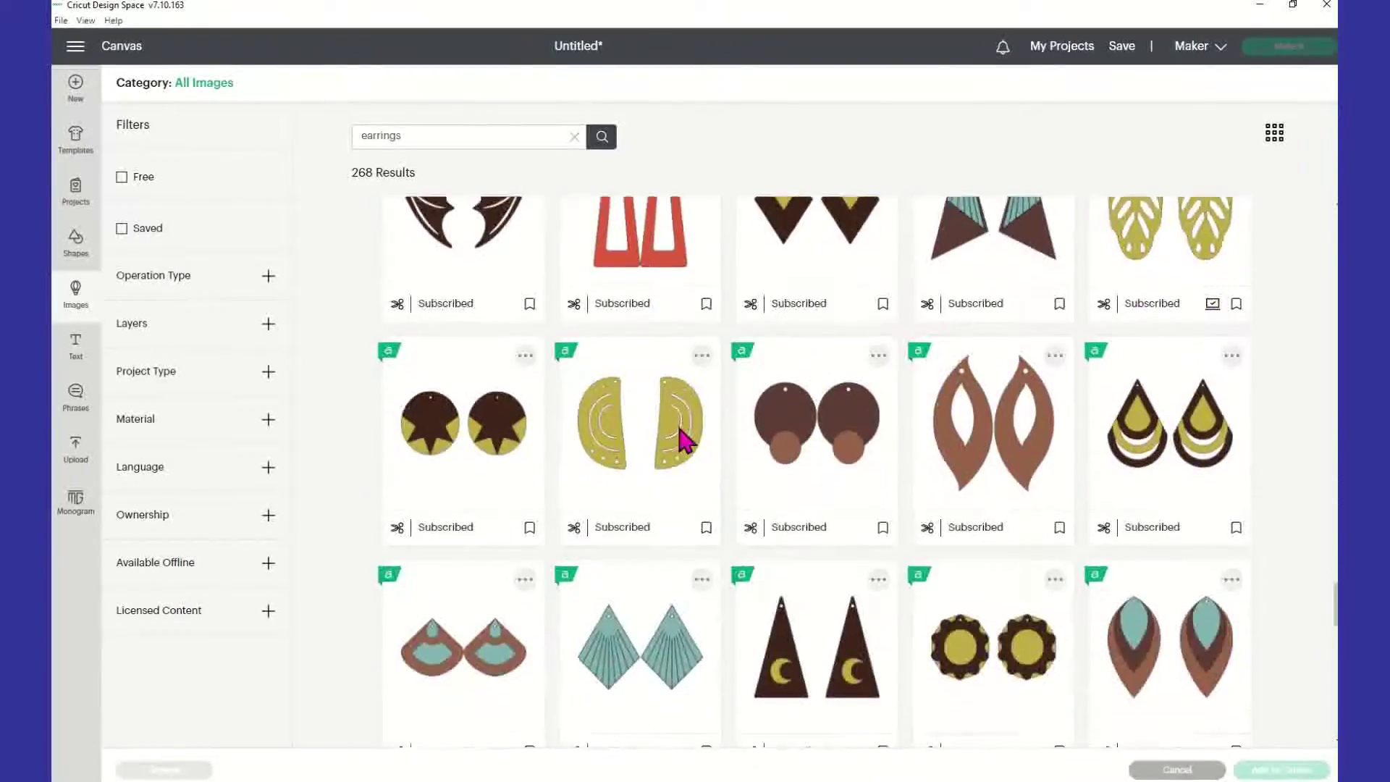
{"action": "scroll", "coordinate": [684, 438], "scroll_direction": "down", "scroll_amount": 9}
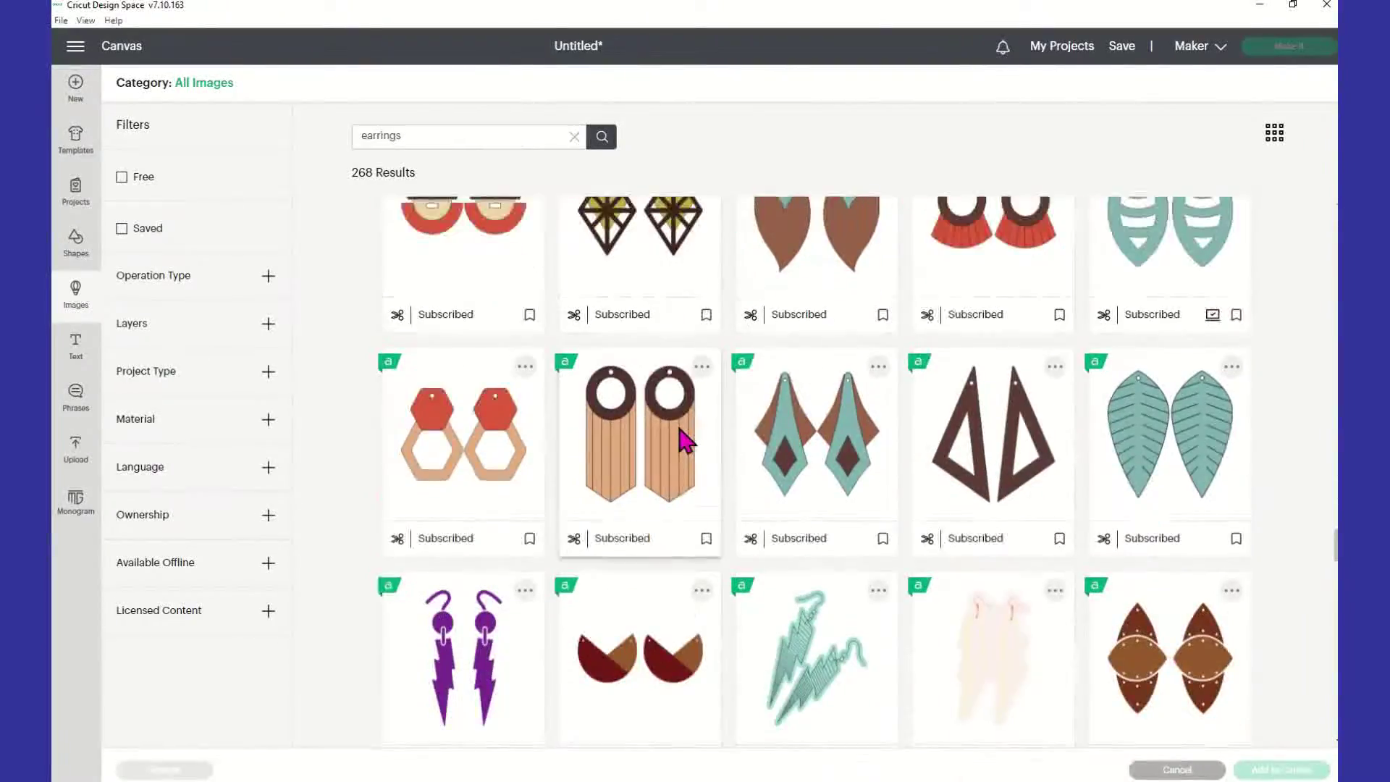
{"action": "scroll", "coordinate": [684, 438], "scroll_direction": "down", "scroll_amount": 11}
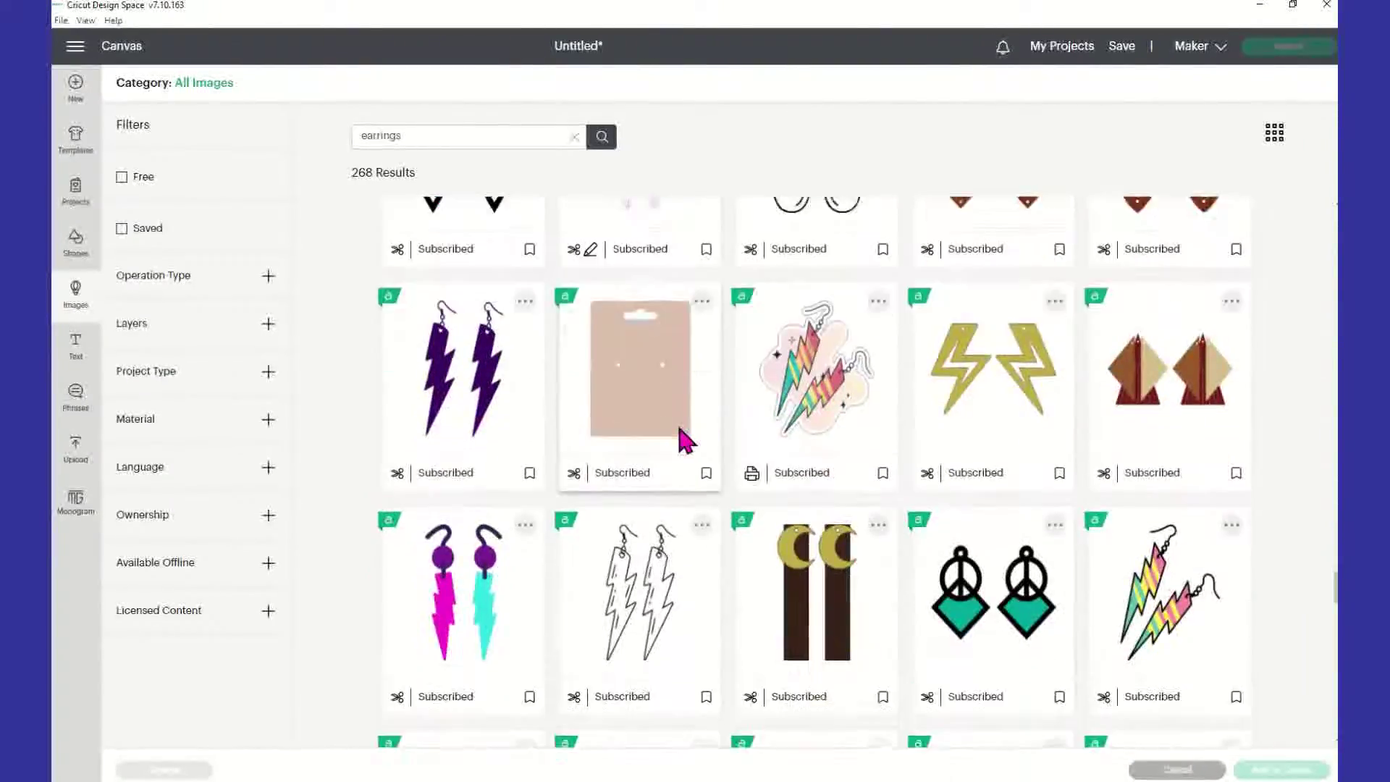
{"action": "scroll", "coordinate": [685, 438], "scroll_direction": "down", "scroll_amount": 5}
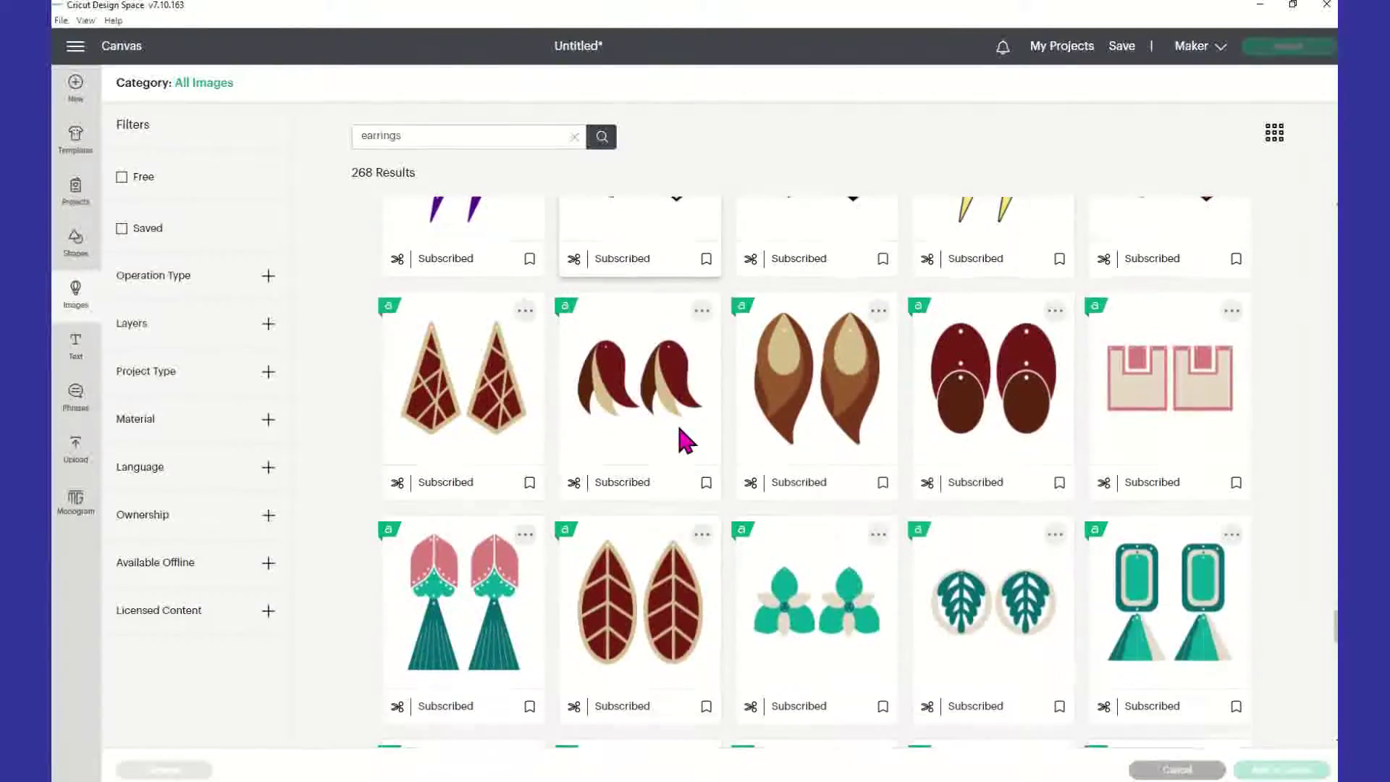
{"action": "scroll", "coordinate": [681, 432], "scroll_direction": "down", "scroll_amount": 4}
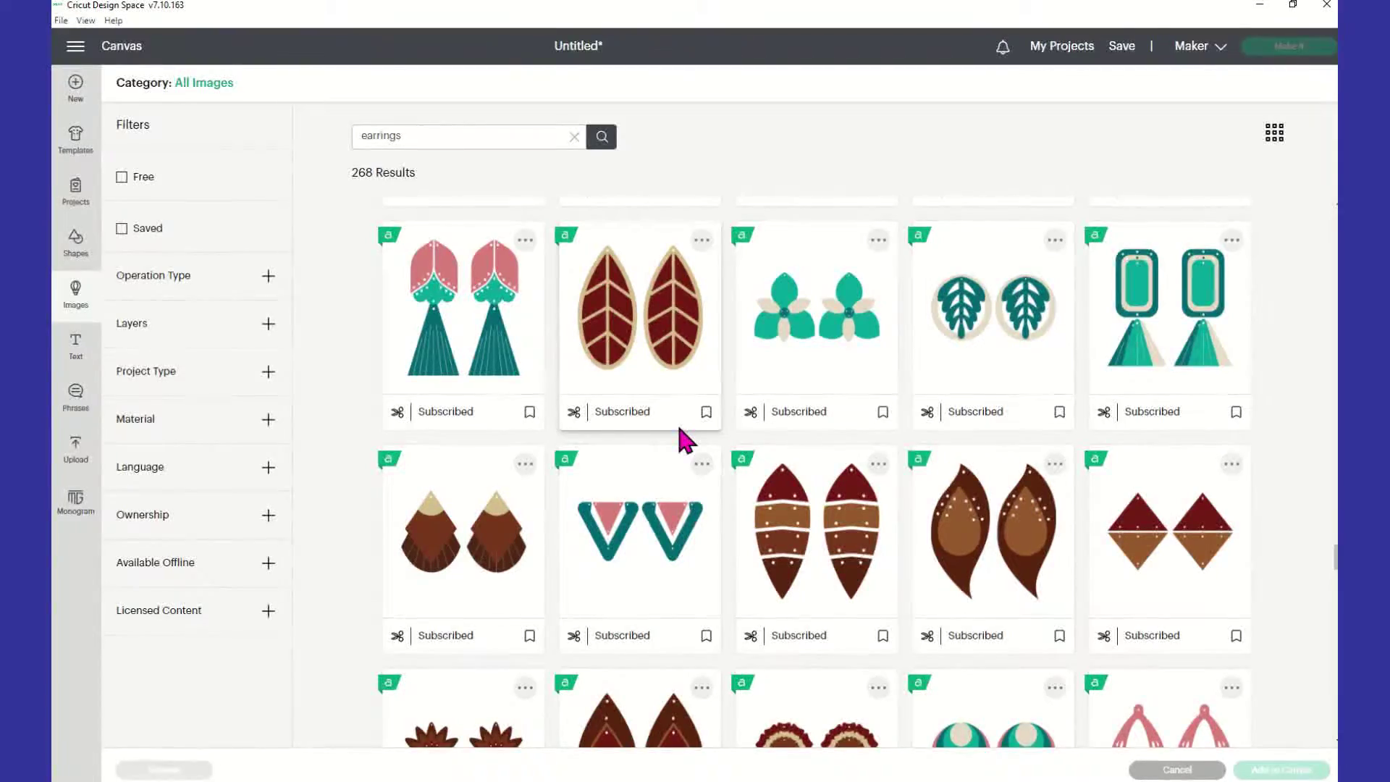
{"action": "scroll", "coordinate": [679, 430], "scroll_direction": "down", "scroll_amount": 1}
{"action": "scroll", "coordinate": [684, 439], "scroll_direction": "up", "scroll_amount": 2}
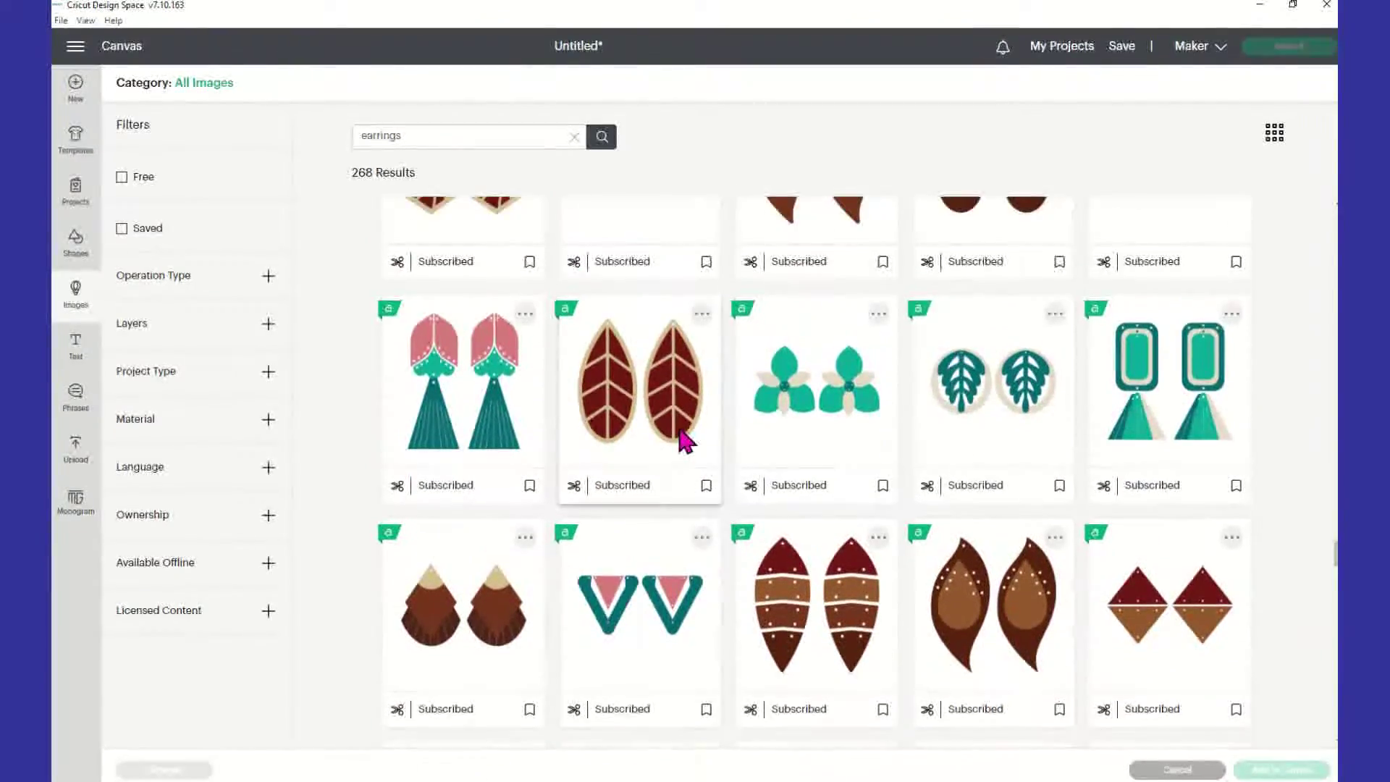
{"action": "scroll", "coordinate": [684, 440], "scroll_direction": "down", "scroll_amount": 3}
{"action": "scroll", "coordinate": [685, 440], "scroll_direction": "down", "scroll_amount": 5}
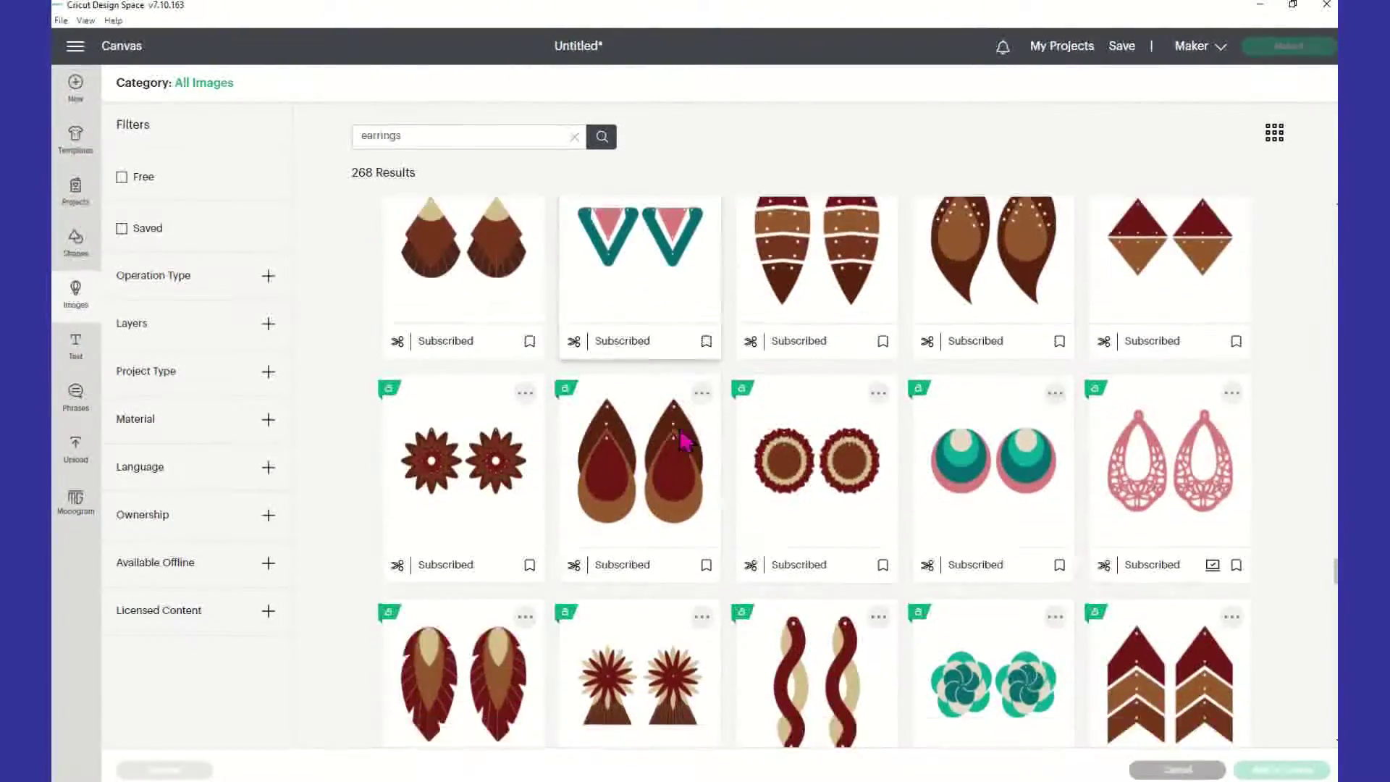
Step: Add the dark brown openwork teardrop earrings image to the canvas and reposition it at about X 0.917, Y 0.889
{"action": "scroll", "coordinate": [681, 433], "scroll_direction": "down", "scroll_amount": 7}
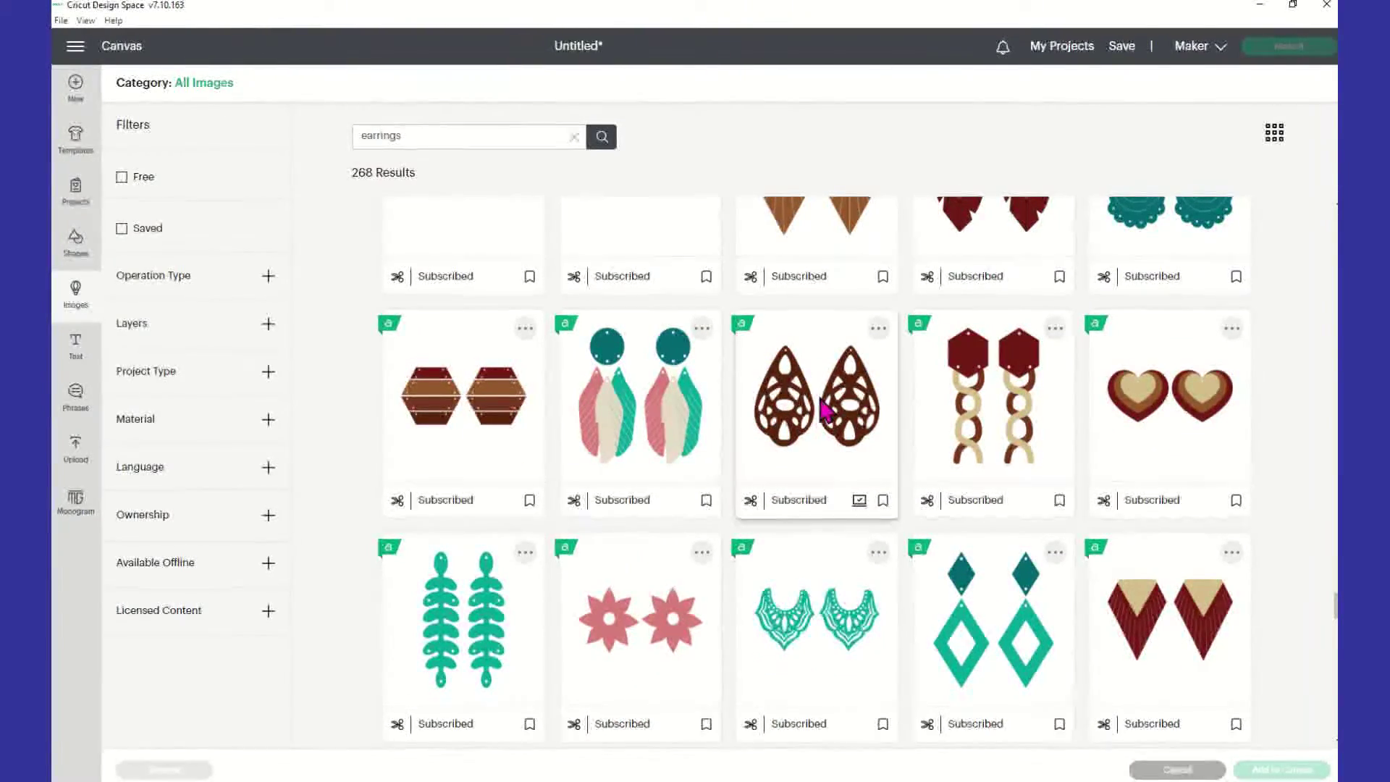
{"action": "left_click", "coordinate": [840, 503]}
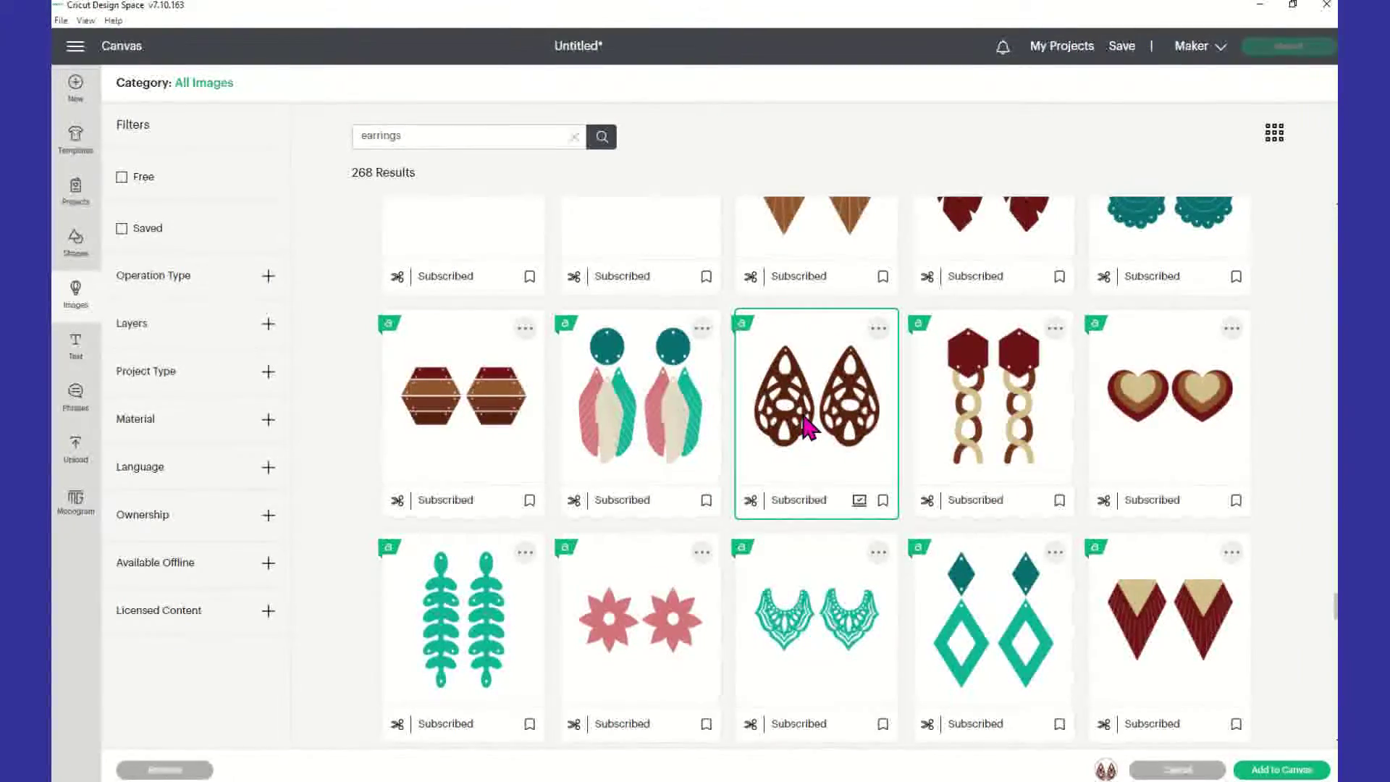
{"action": "scroll", "coordinate": [790, 471], "scroll_direction": "down", "scroll_amount": 7}
{"action": "scroll", "coordinate": [776, 534], "scroll_direction": "down", "scroll_amount": 12}
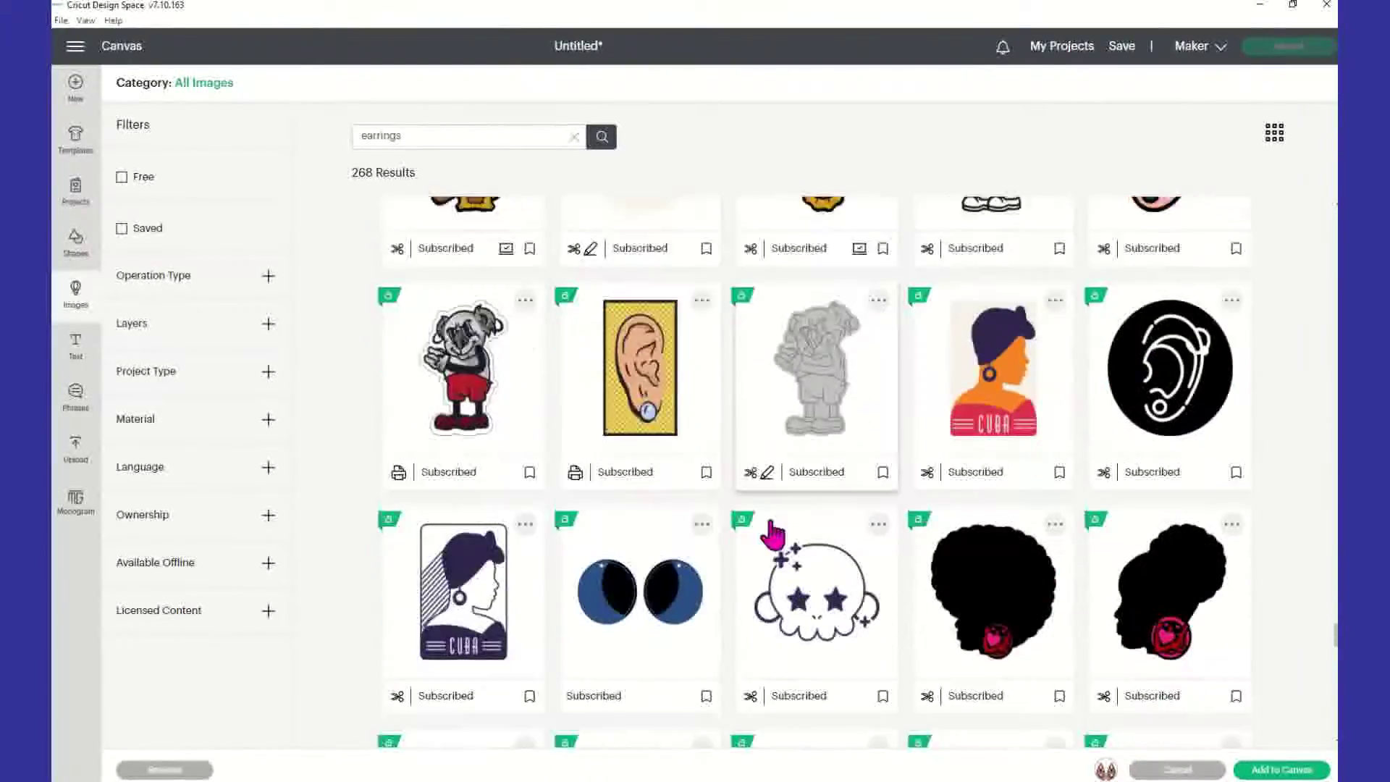
{"action": "scroll", "coordinate": [773, 534], "scroll_direction": "down", "scroll_amount": 13}
{"action": "scroll", "coordinate": [728, 672], "scroll_direction": "down", "scroll_amount": 10}
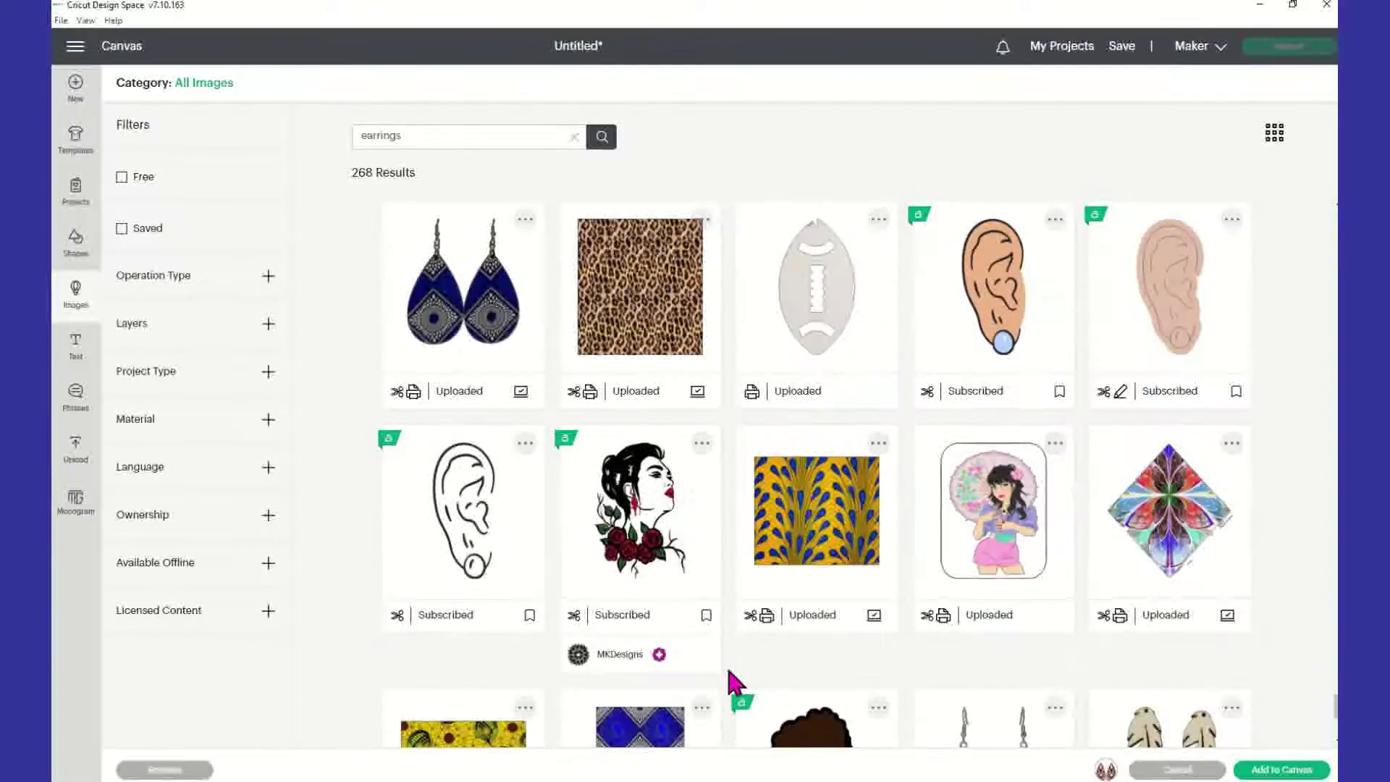
{"action": "scroll", "coordinate": [728, 665], "scroll_direction": "down", "scroll_amount": 6}
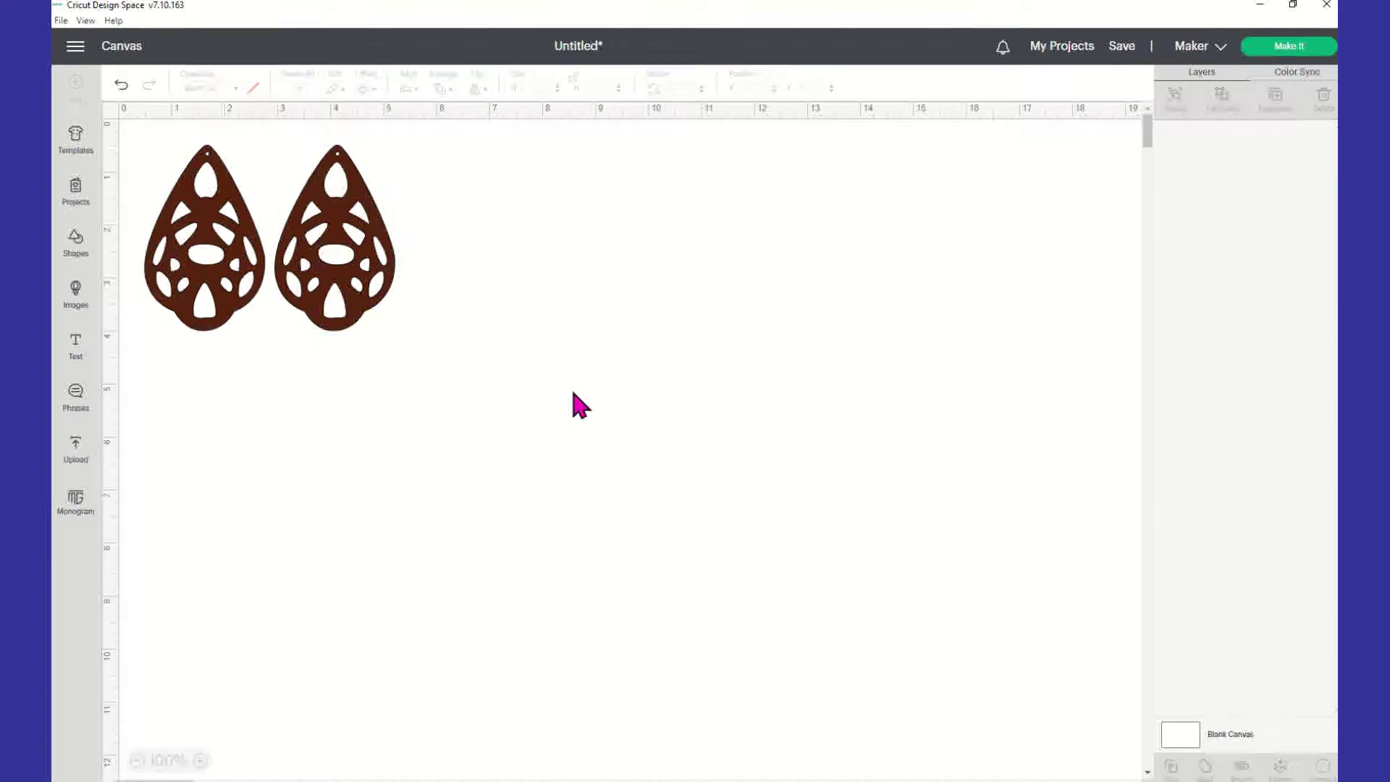
{"action": "mouse_move", "coordinate": [263, 287]}
{"action": "left_mouse_down"}
{"action": "mouse_move", "coordinate": [293, 319]}
{"action": "mouse_move", "coordinate": [233, 302]}
{"action": "mouse_move", "coordinate": [305, 315]}
{"action": "mouse_move", "coordinate": [267, 309]}
{"action": "left_mouse_up"}
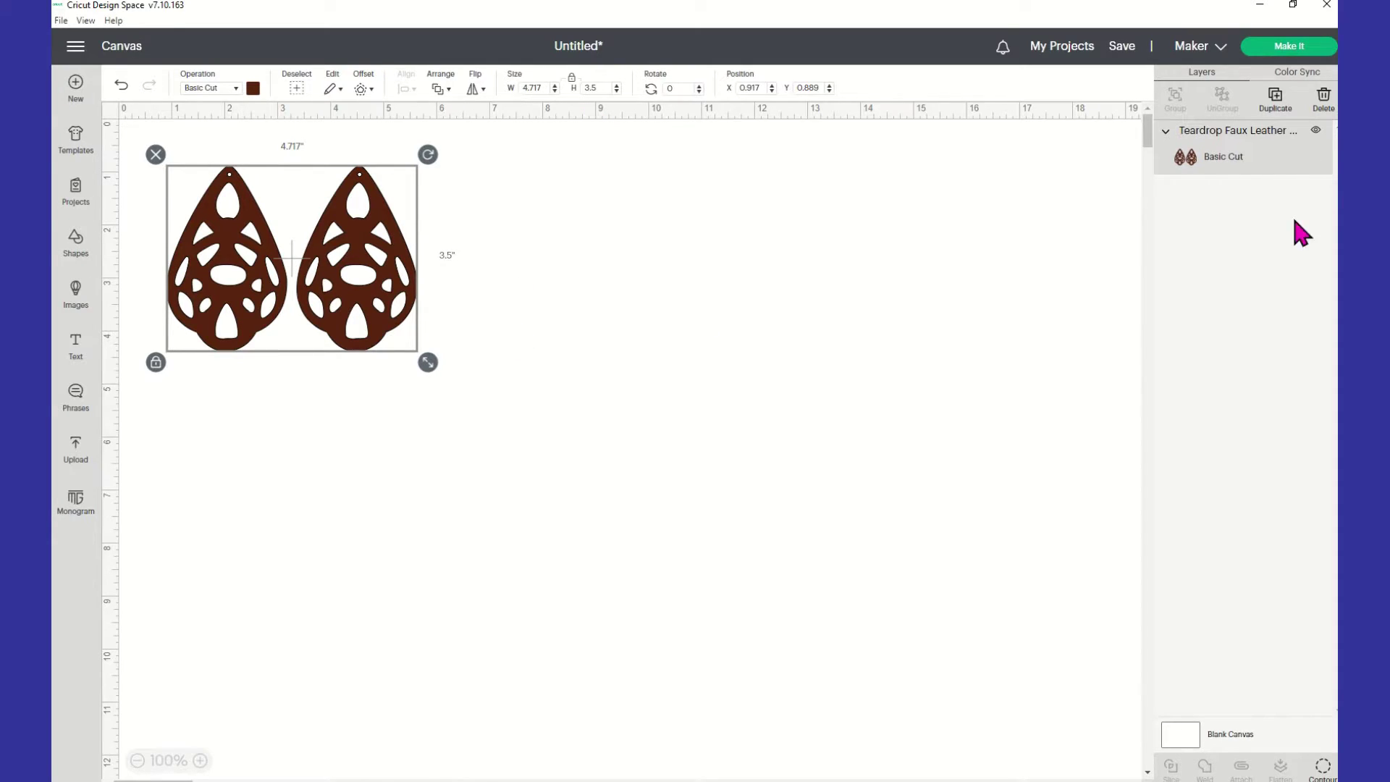
Step: Send the project to mat preparation, loading the material on a 12 in x 12 in mat
{"action": "left_click", "coordinate": [1303, 47]}
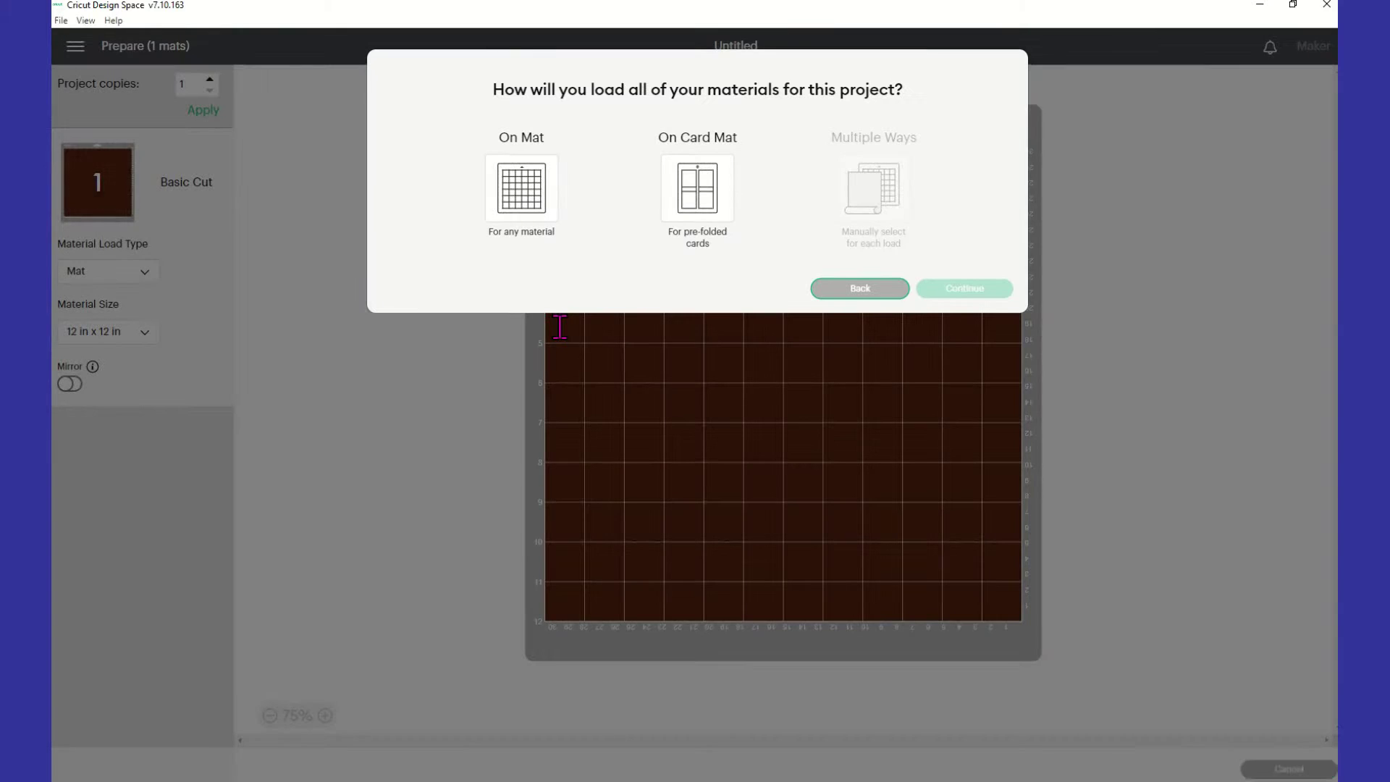
{"action": "left_click", "coordinate": [528, 202]}
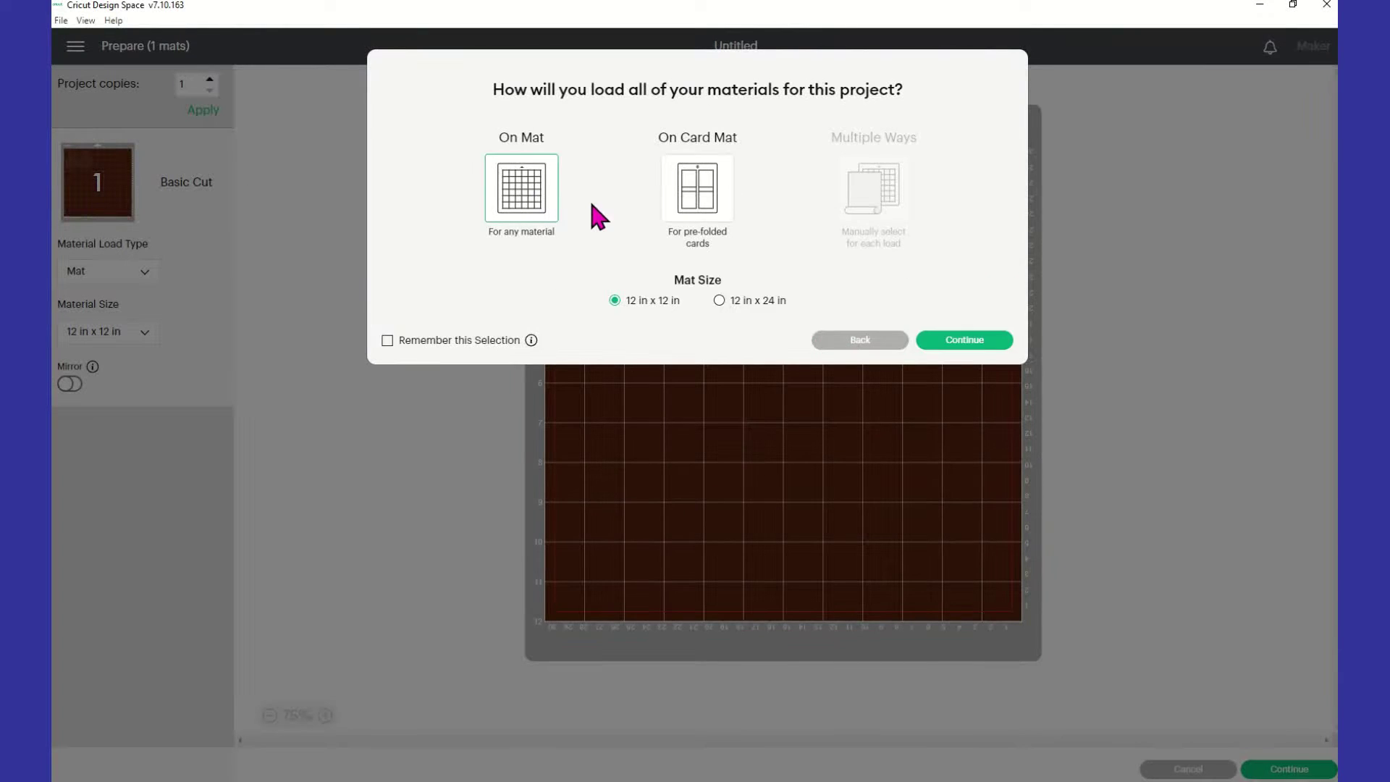
{"action": "left_click", "coordinate": [964, 346]}
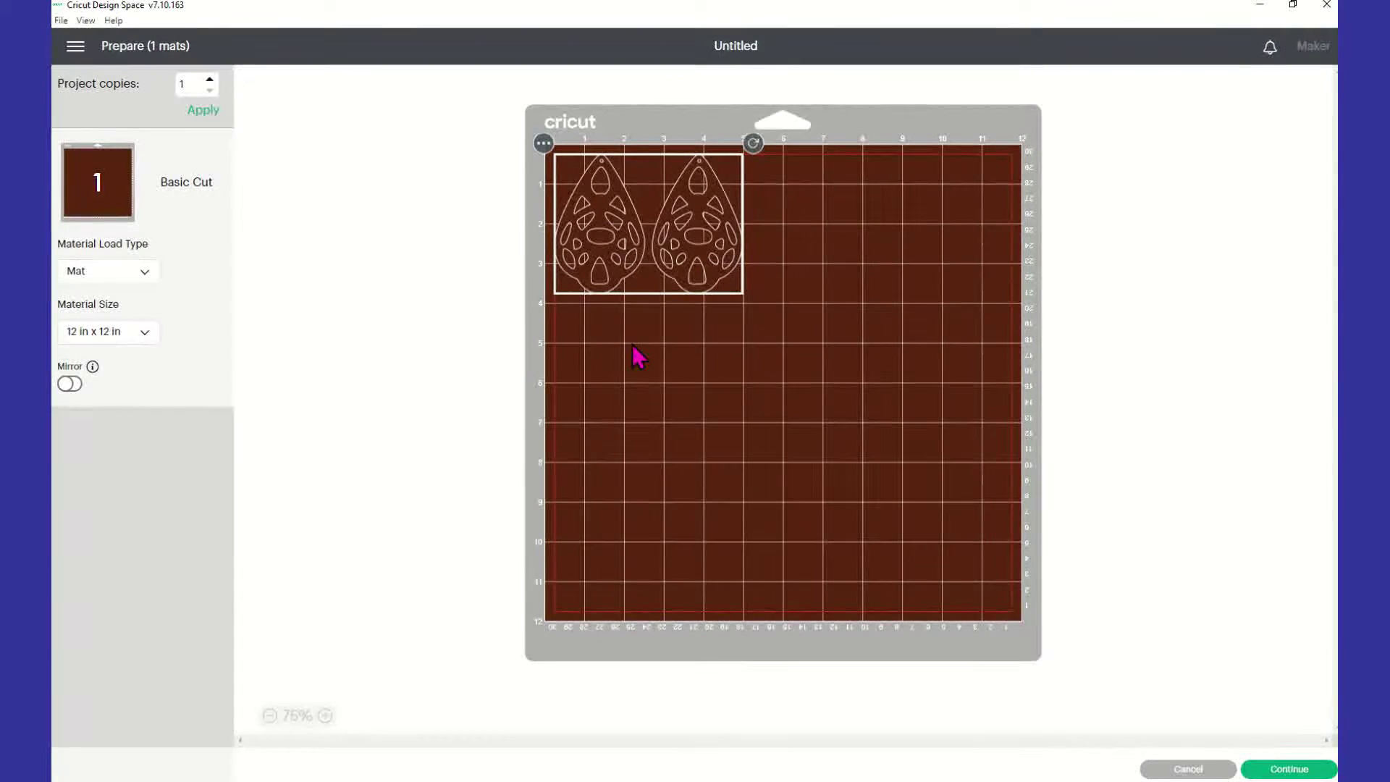
Step: Move the earrings on the mat to start about 1 in from its left and upper edges, and continue to machine setup
{"action": "left_click_drag", "start_coordinate": [641, 192], "coordinate": [668, 222]}
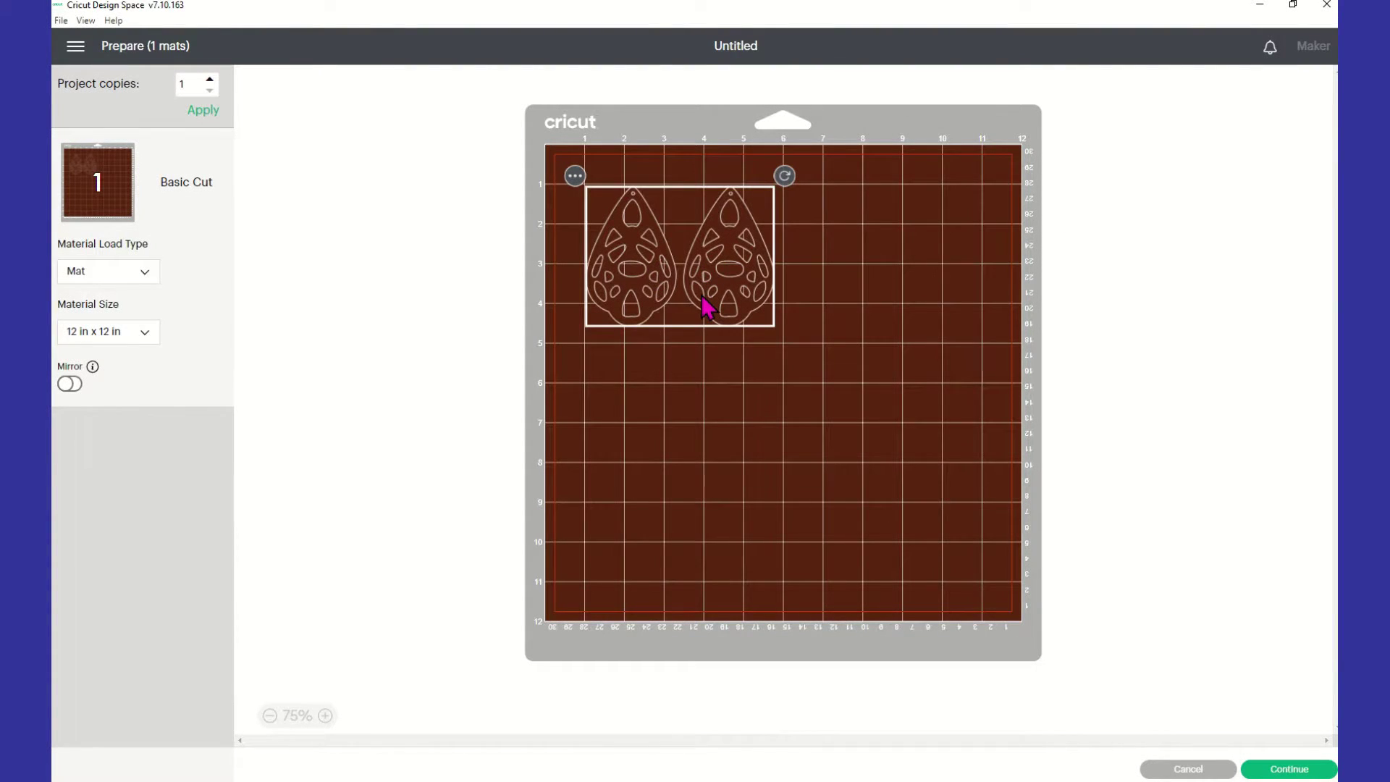
{"action": "left_click_drag", "start_coordinate": [606, 213], "coordinate": [607, 212]}
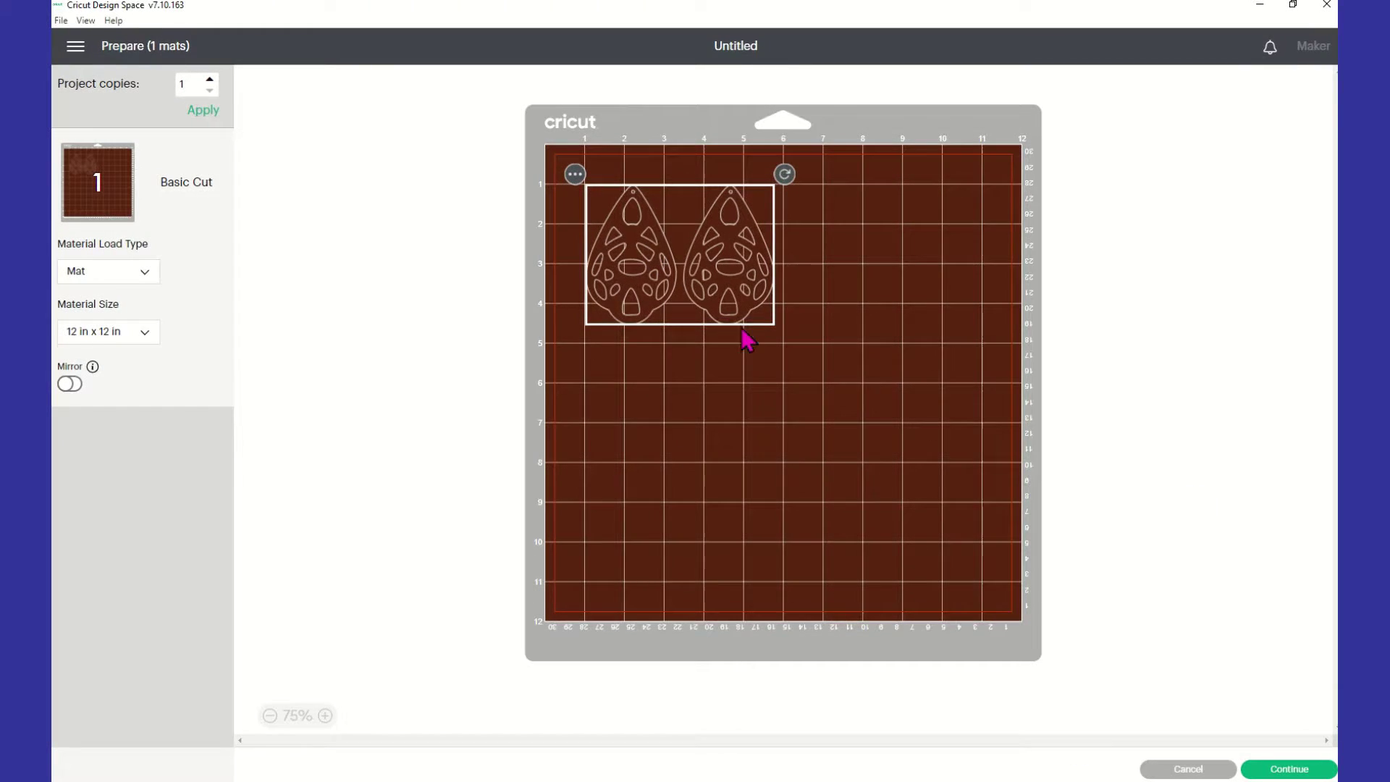
{"action": "left_click", "coordinate": [840, 440]}
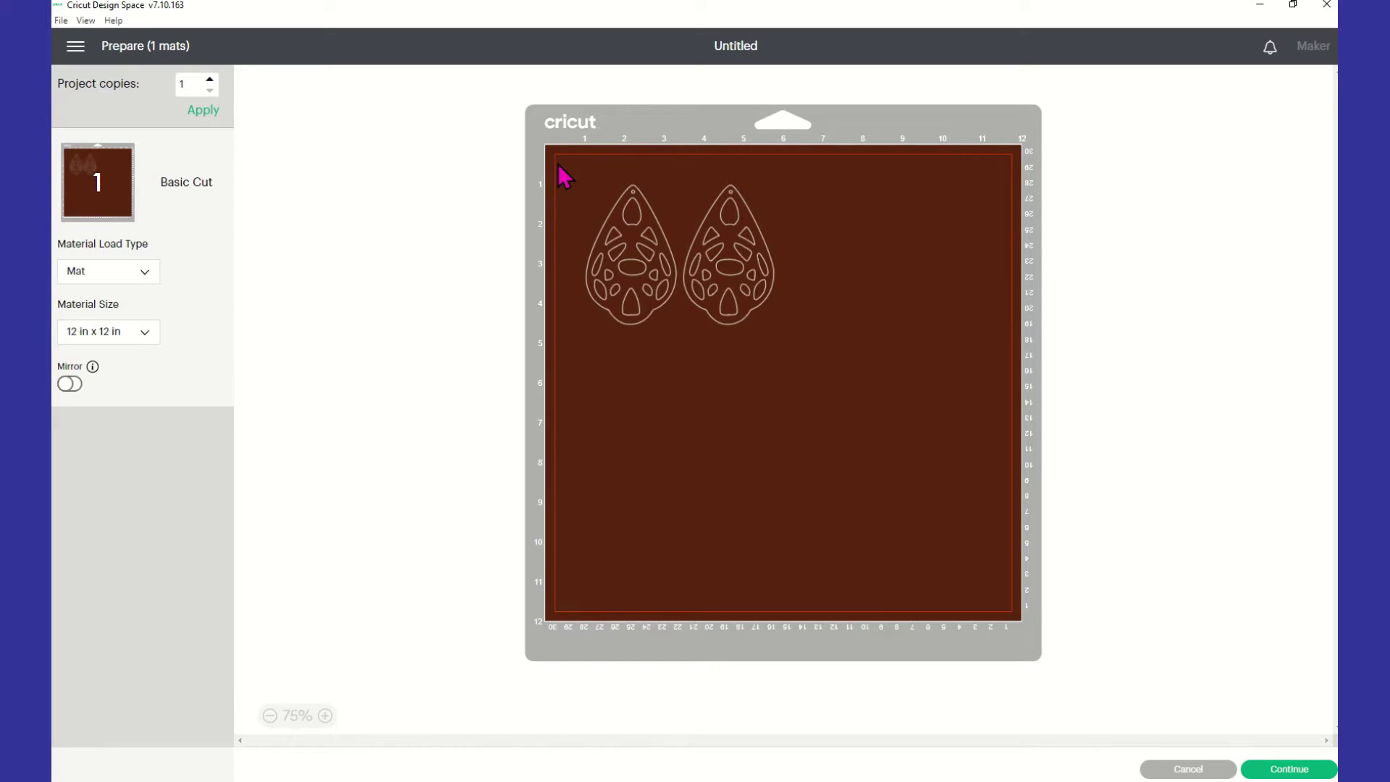
{"action": "left_click", "coordinate": [1270, 772]}
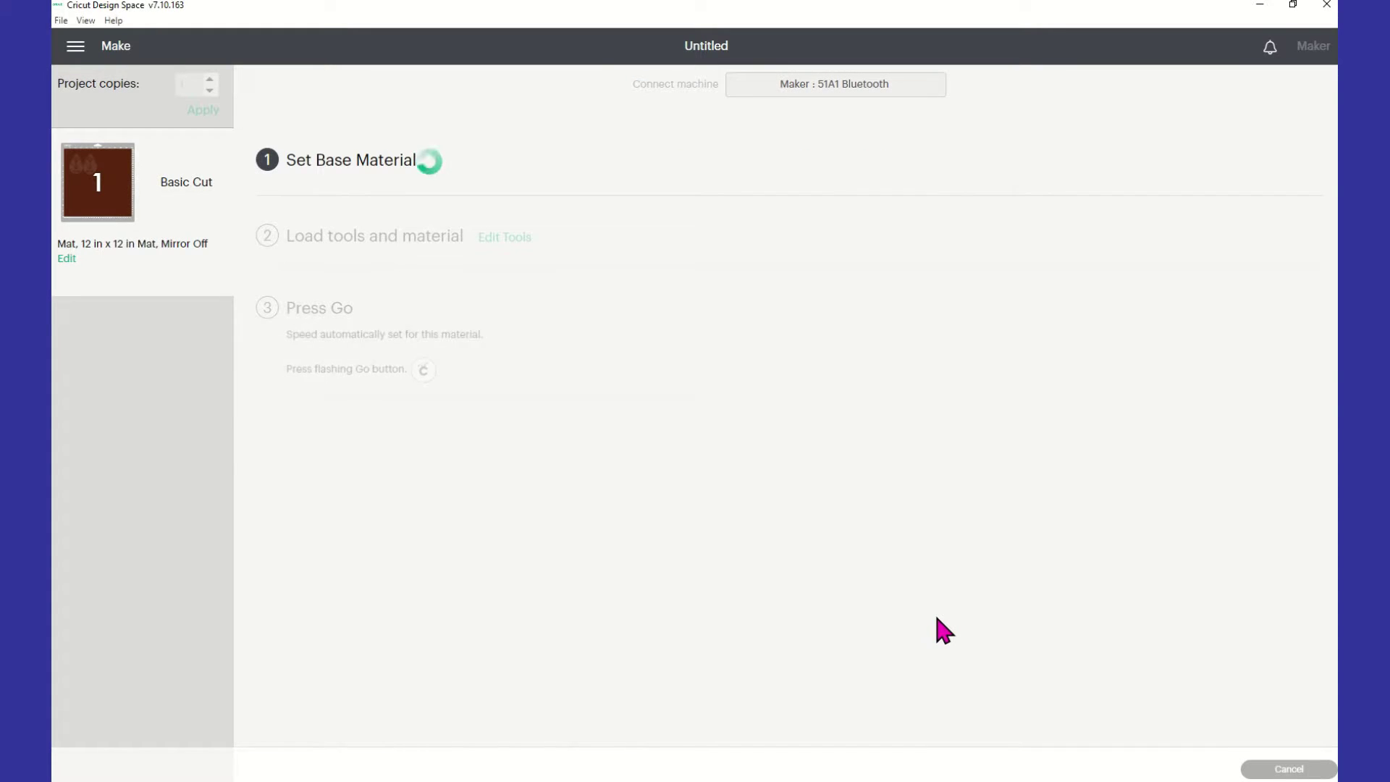
Step: Search all materials for "wood" and set the base material to Natural Wood Veneer
{"action": "left_click", "coordinate": [959, 192]}
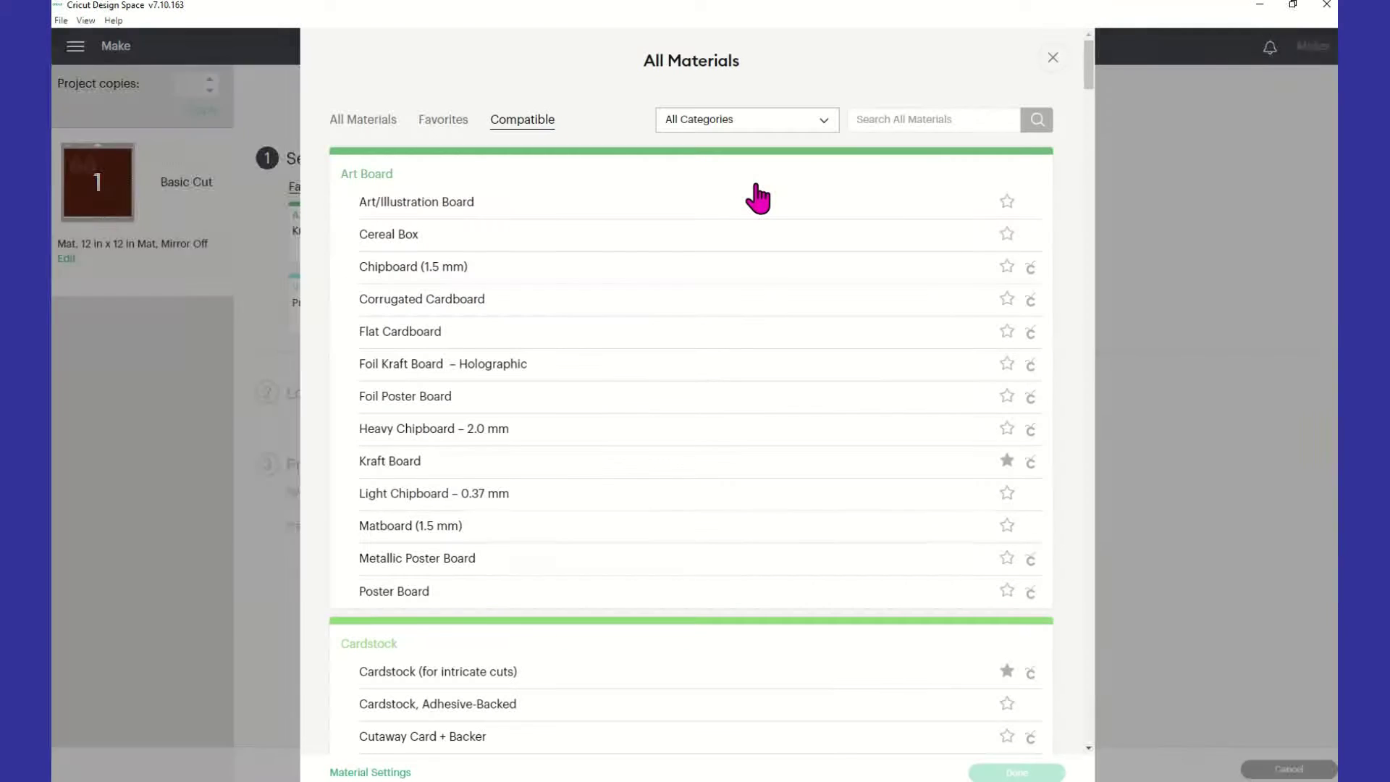
{"action": "left_click", "coordinate": [908, 121]}
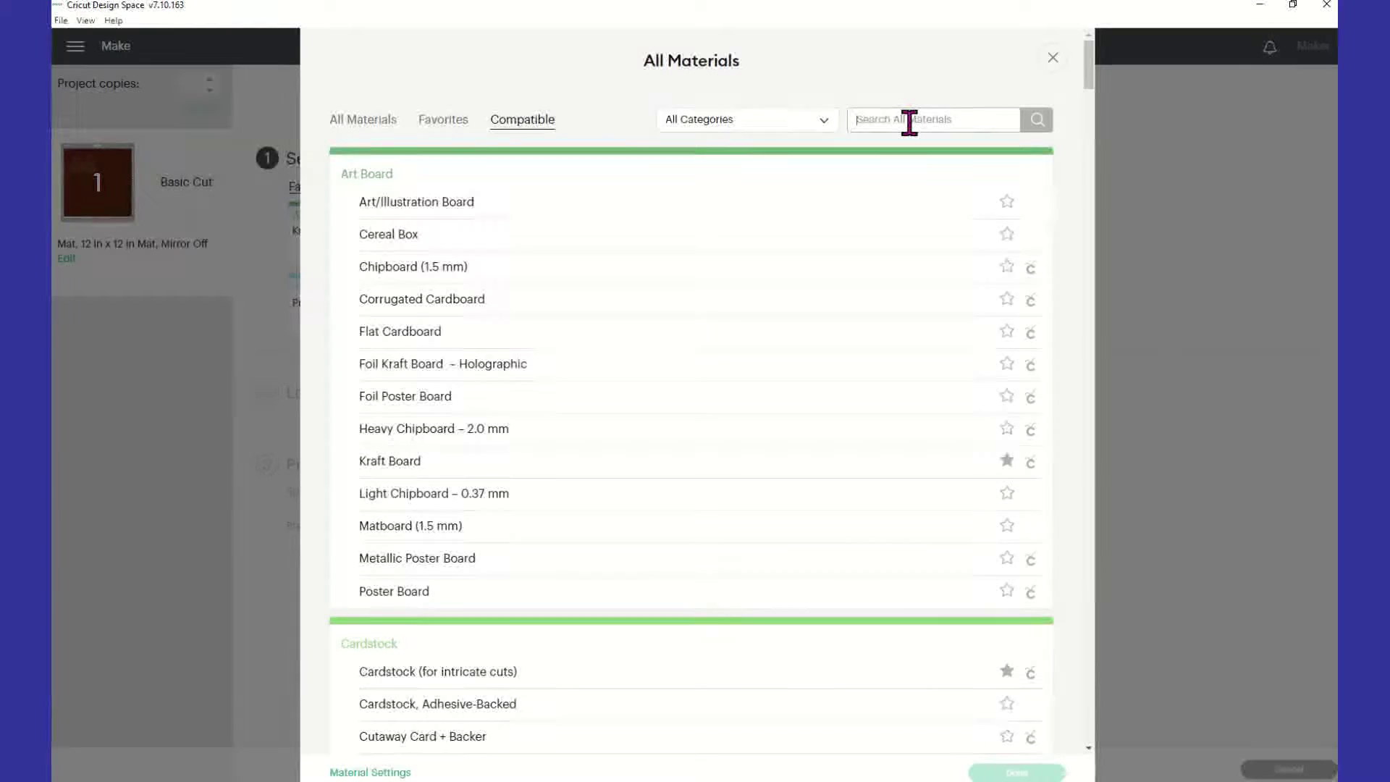
{"action": "type", "text": "wood"}
{"action": "left_click", "coordinate": [1039, 125]}
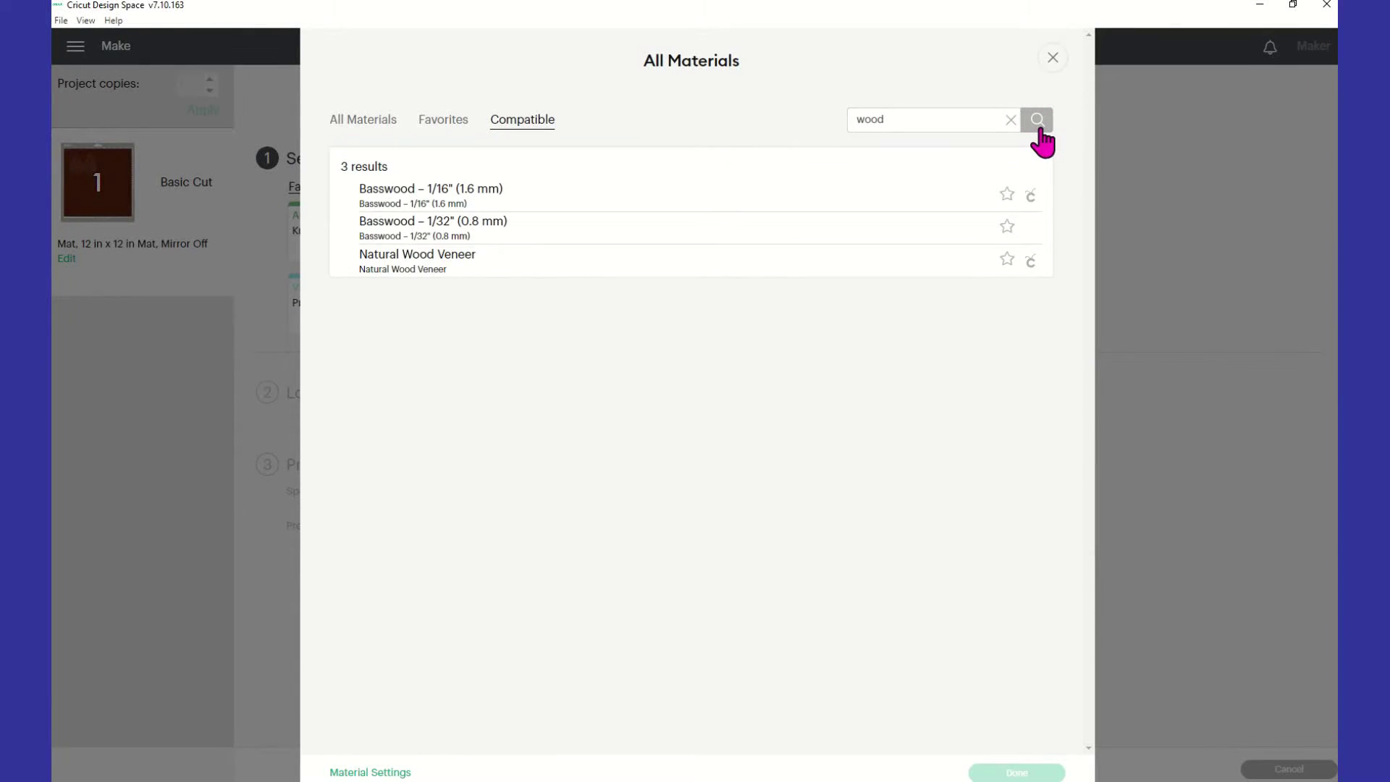
{"action": "left_click", "coordinate": [480, 269]}
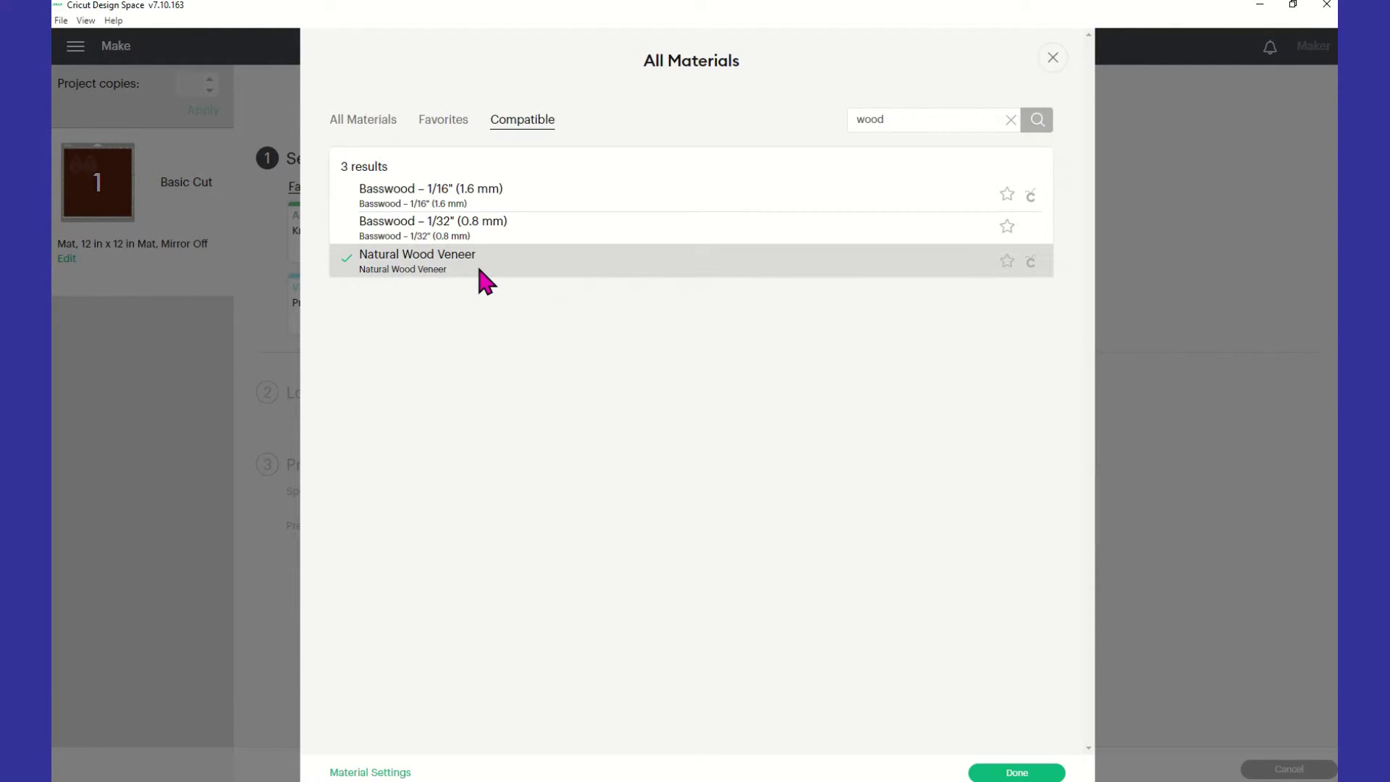
{"action": "left_click", "coordinate": [1046, 773]}
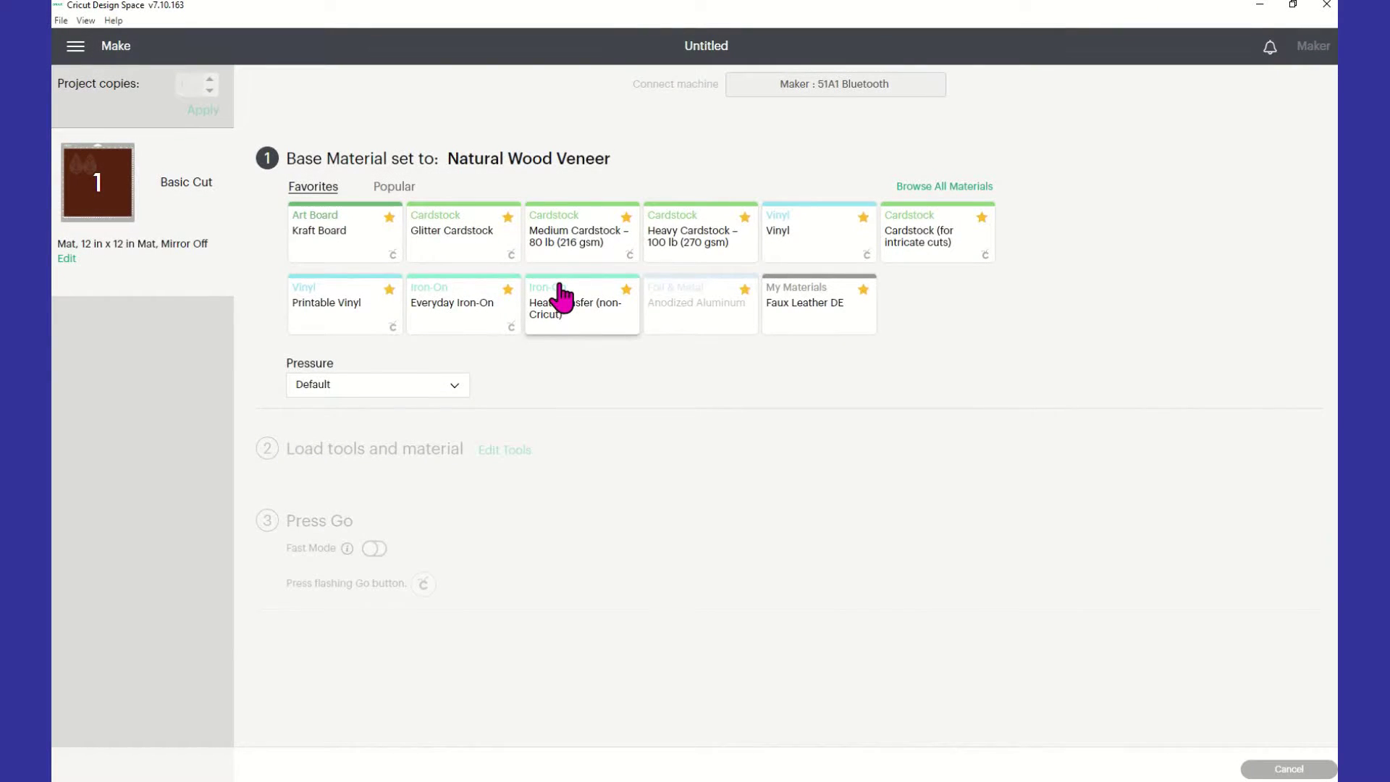